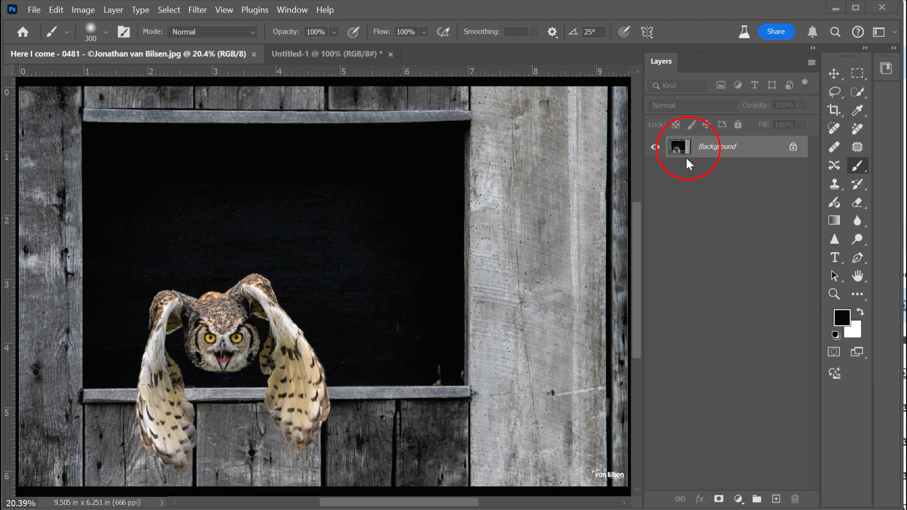
- Add a Color Balance adjustment layer above the Background and rename it colour
click(293, 11)
click(352, 60)
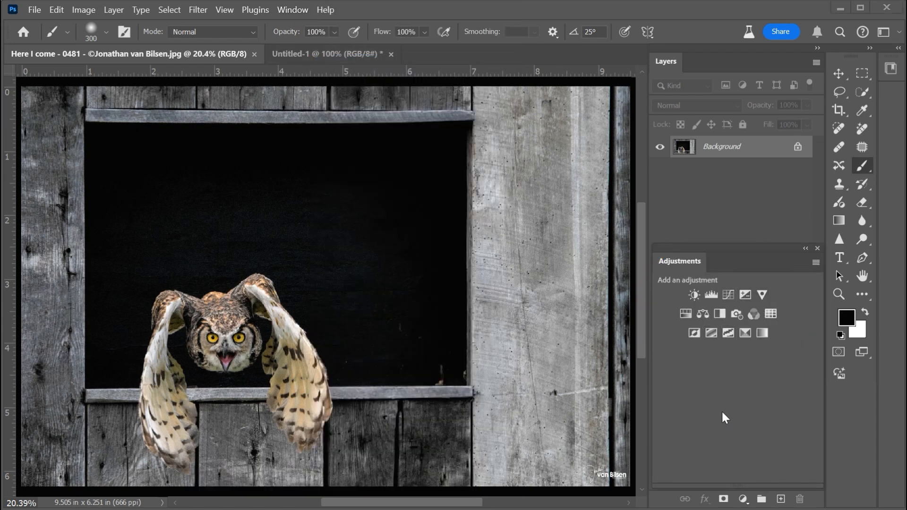
click(701, 315)
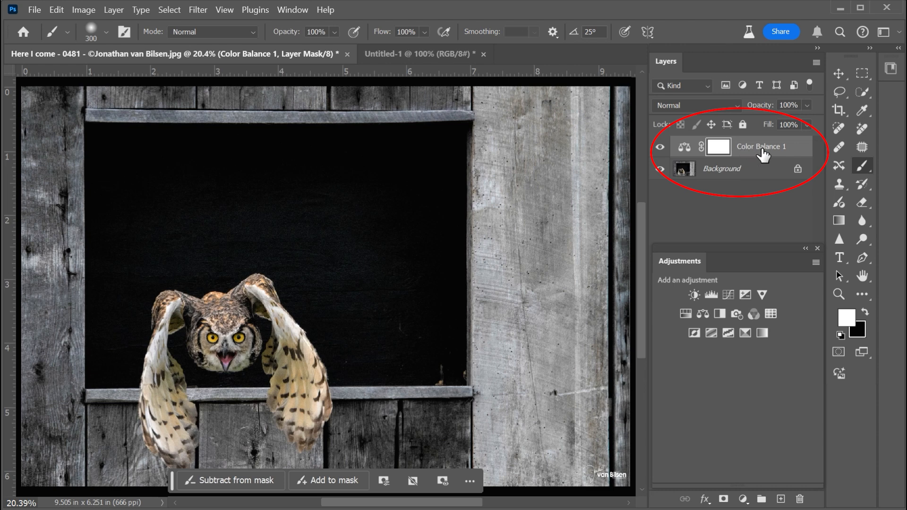
double_click(755, 147)
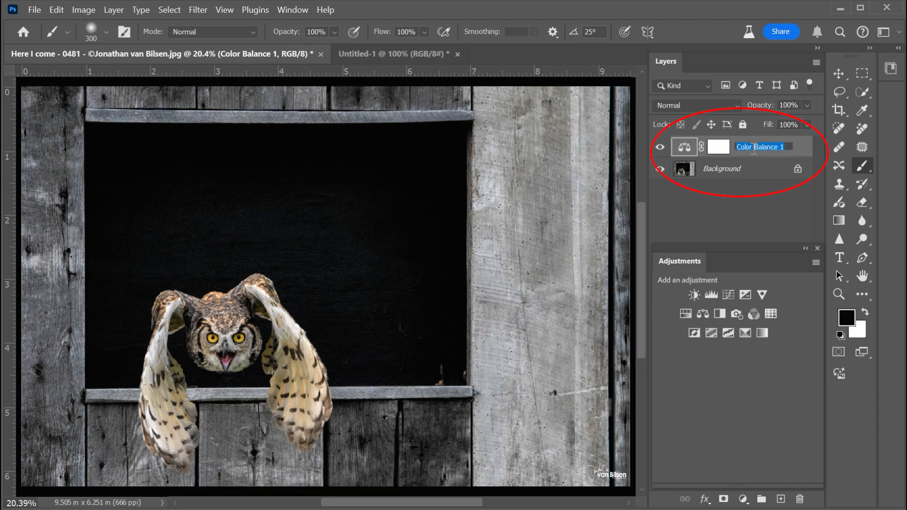
text(colo)
key(Return)
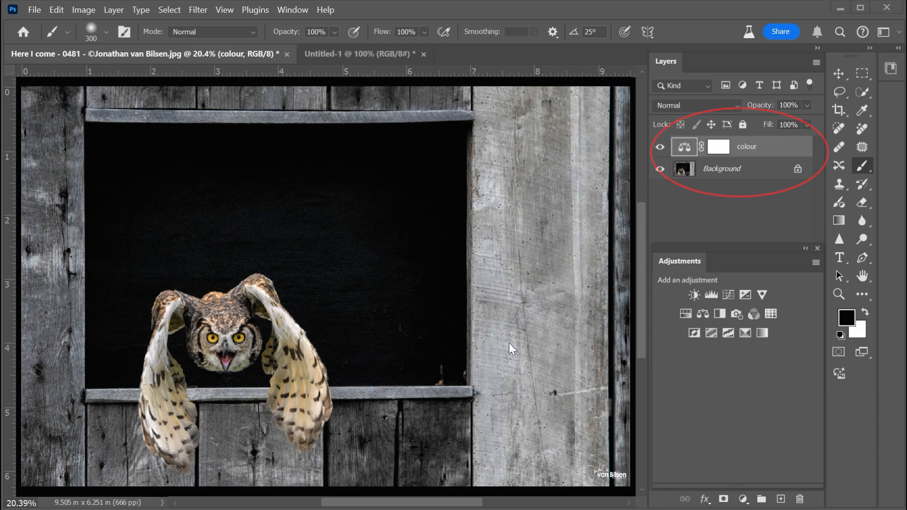
- Open the colour layer's properties and set the midtones to +67 toward red and +100 toward green
click(293, 10)
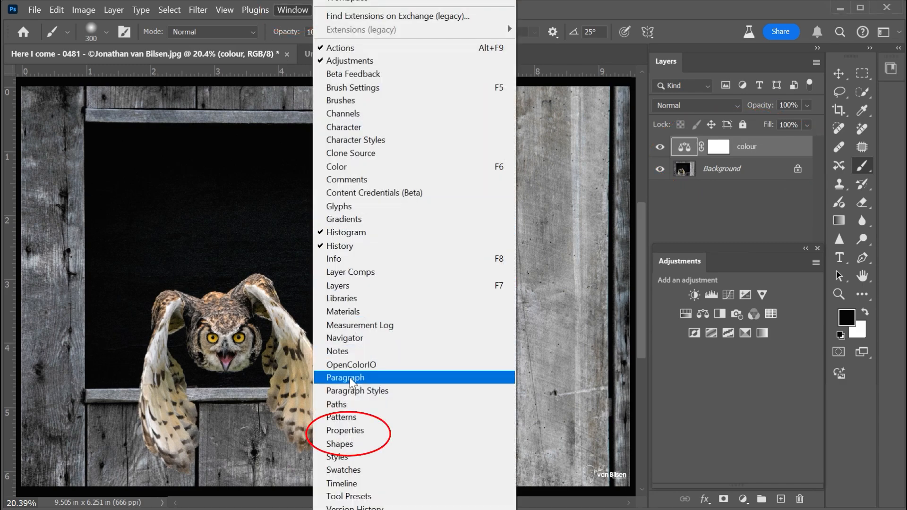
click(345, 430)
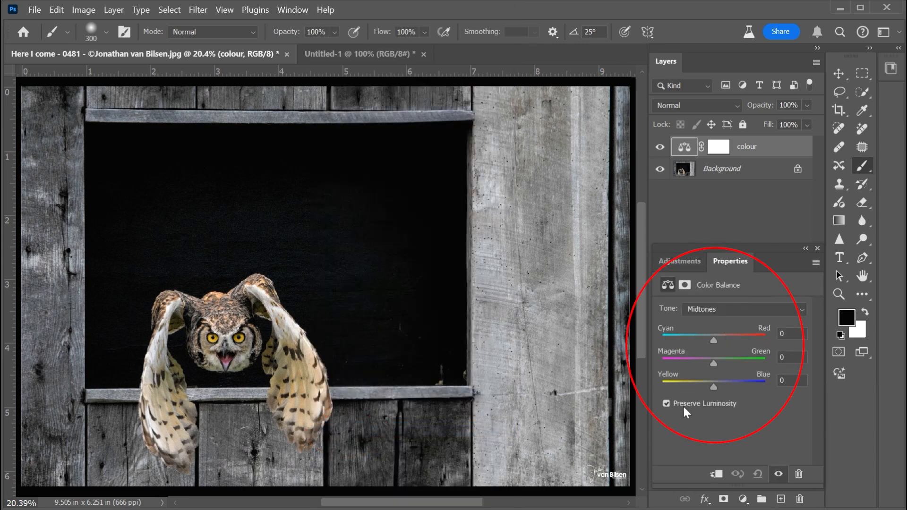
drag(712, 339, 764, 364)
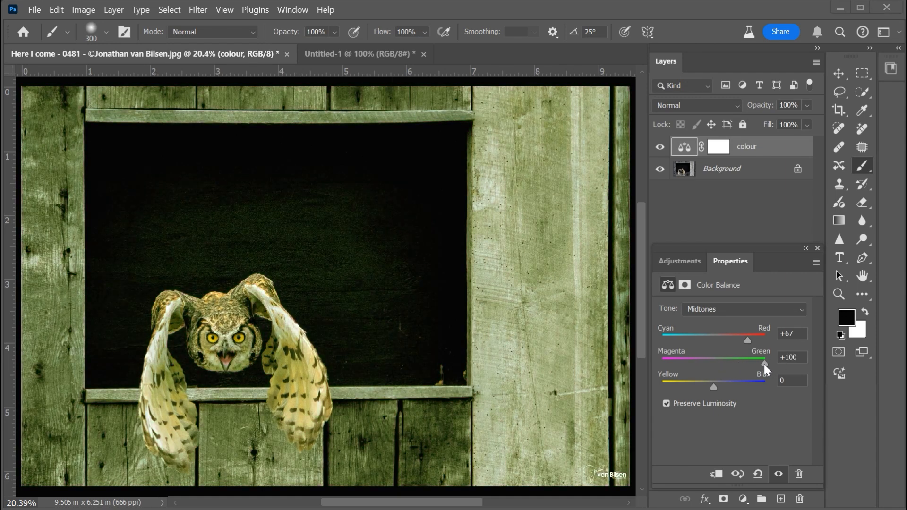
- Compare the photo with the colour layer hidden and shown, and reduce the layer's fill to 31%
click(659, 147)
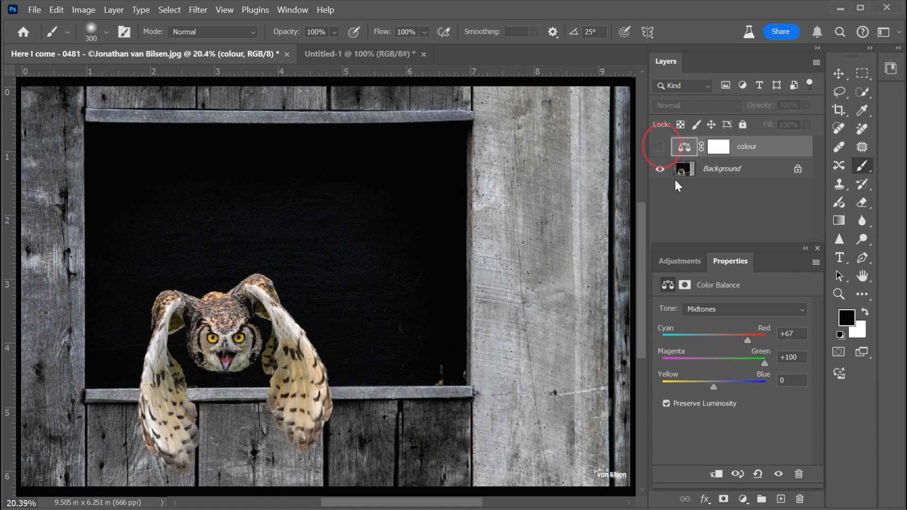
click(660, 147)
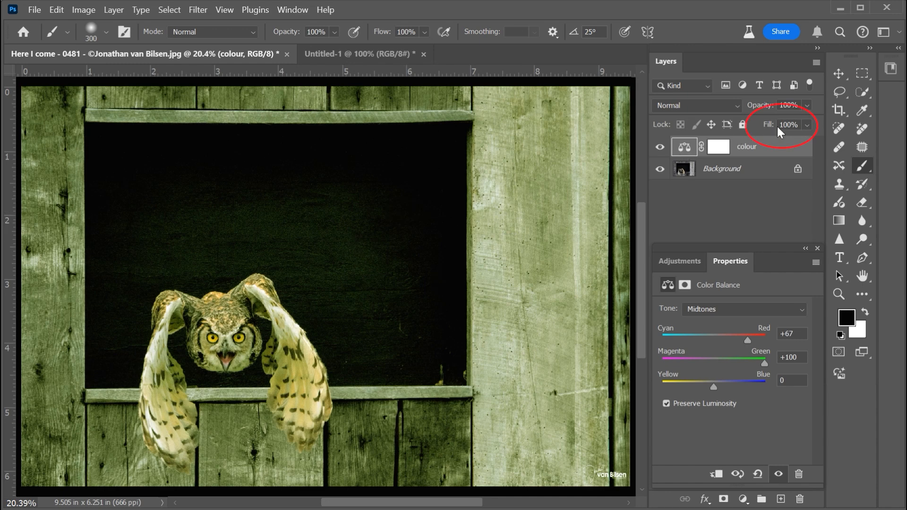
mouse_move(768, 125)
mouse_down()
mouse_move(733, 124)
mouse_move(755, 121)
mouse_up()
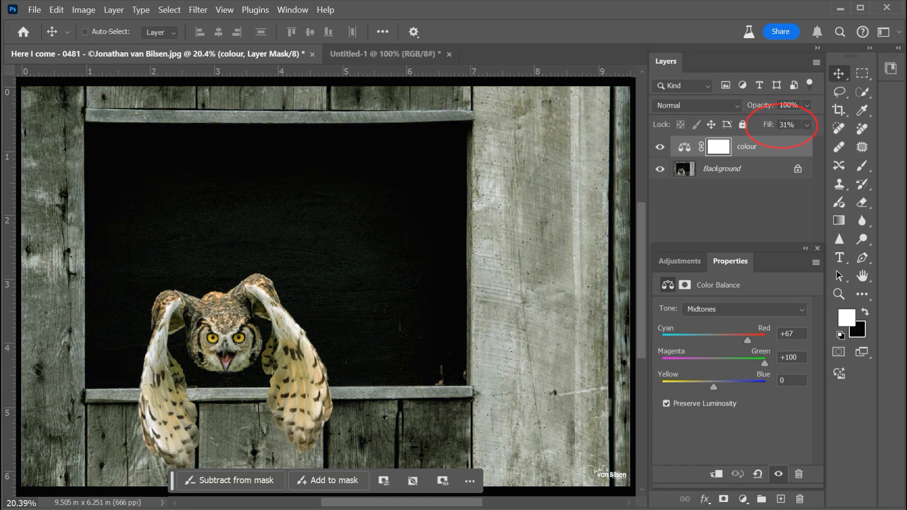
- Add a paragraph text box over the light wooden boards beside the window reading "This is a photo of an owl"
key(t)
drag(483, 102, 599, 464)
text(This is a photo of an owl)
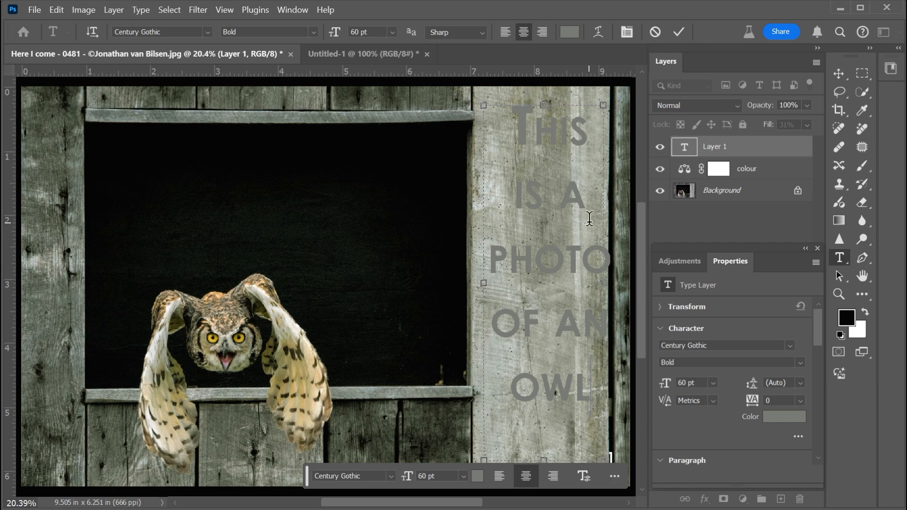
- Set the Rectangular Marquee's feather to 15 px
click(861, 73)
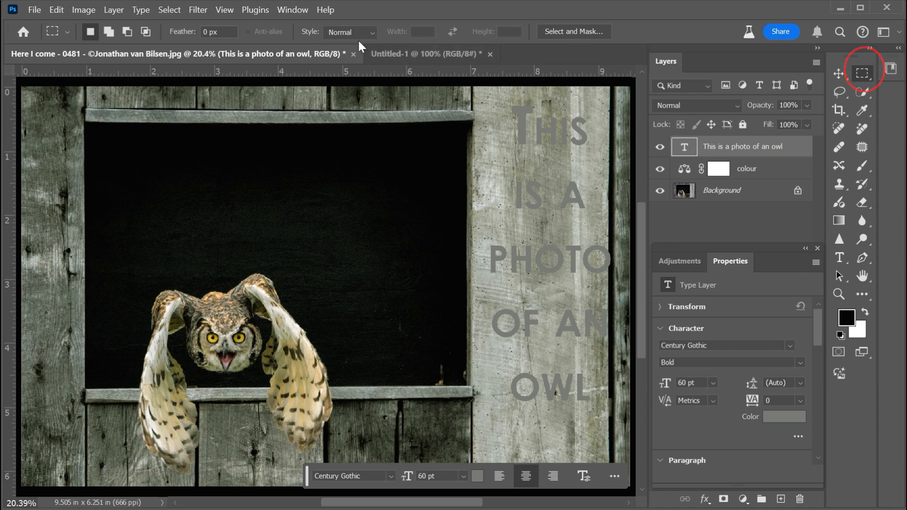
click(217, 31)
text(15)
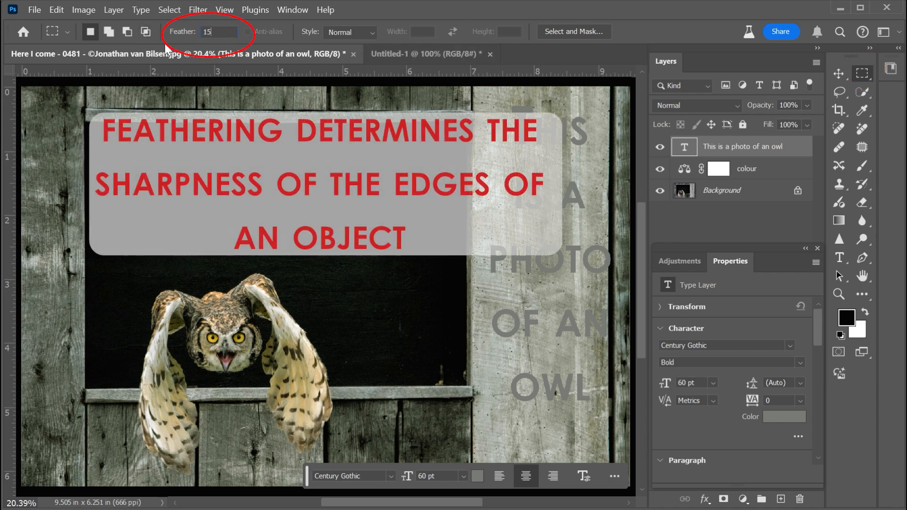
key(Return)
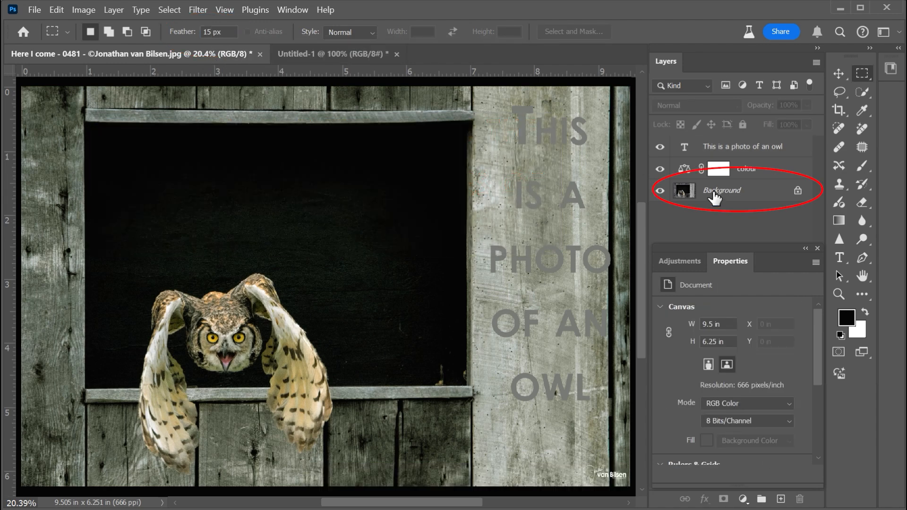
- Copy the Background area behind the text to a new layer and check the copy with the Background hidden
click(719, 194)
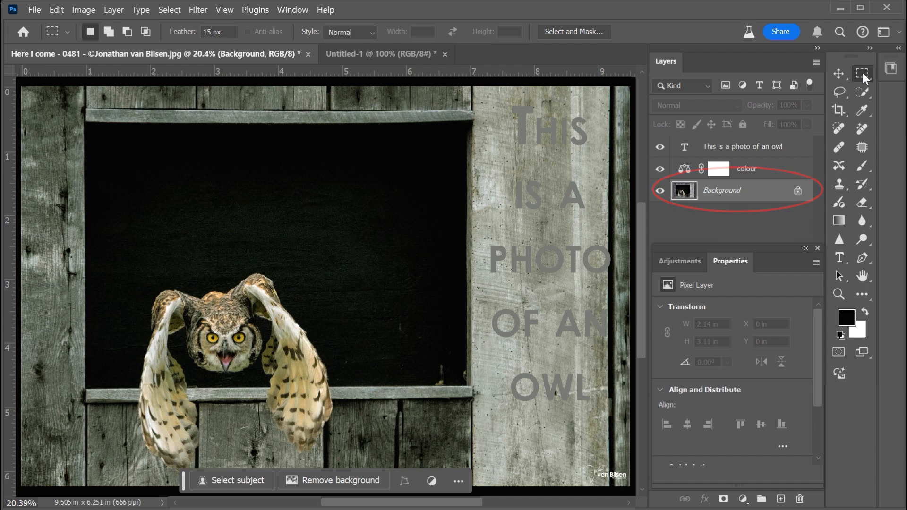
drag(483, 96, 617, 411)
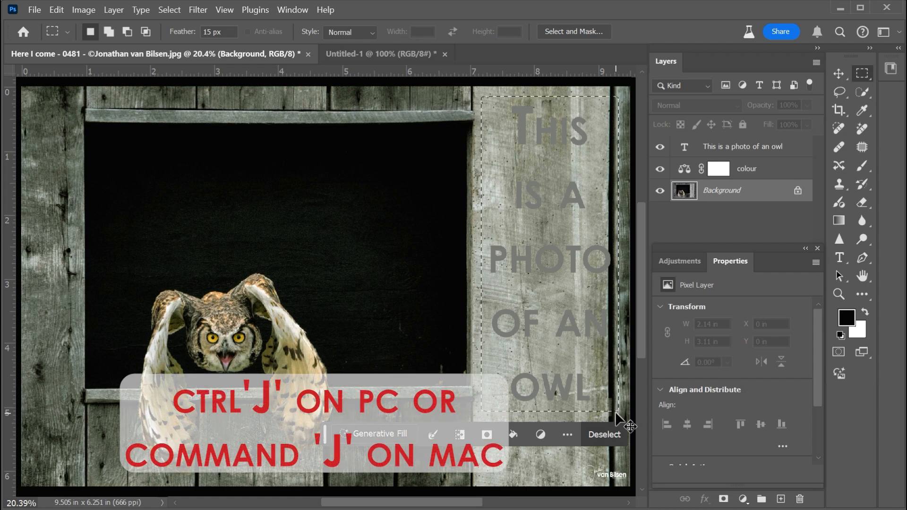
key(ctrl+j)
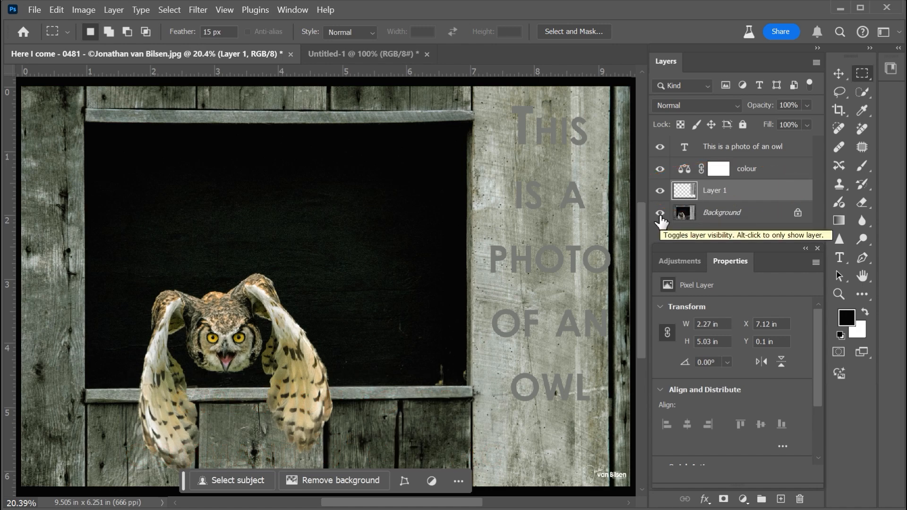
click(660, 213)
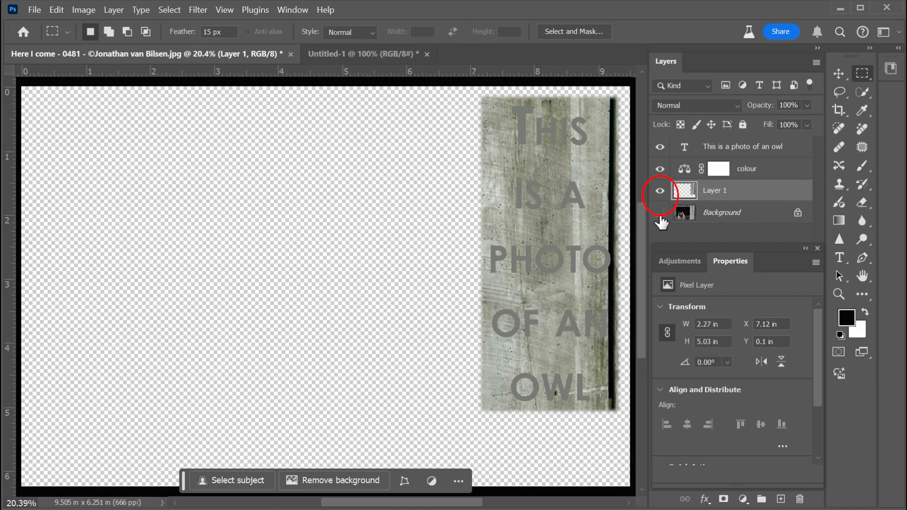
click(660, 148)
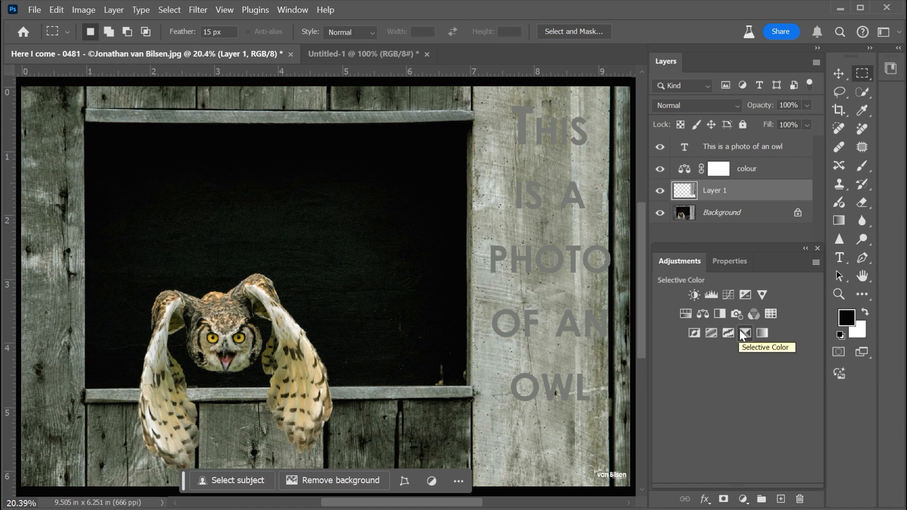
- Switch the adjustments display to the Modern list and browse the available single adjustments
click(815, 262)
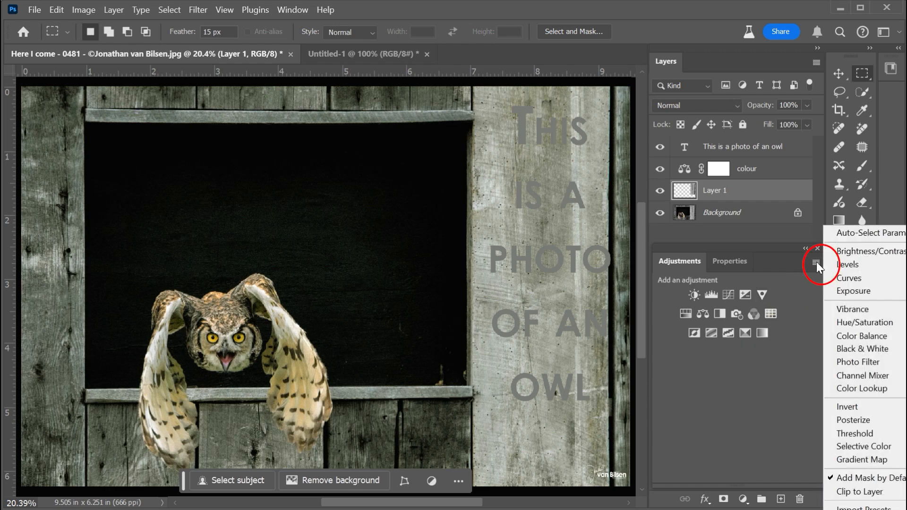
click(850, 508)
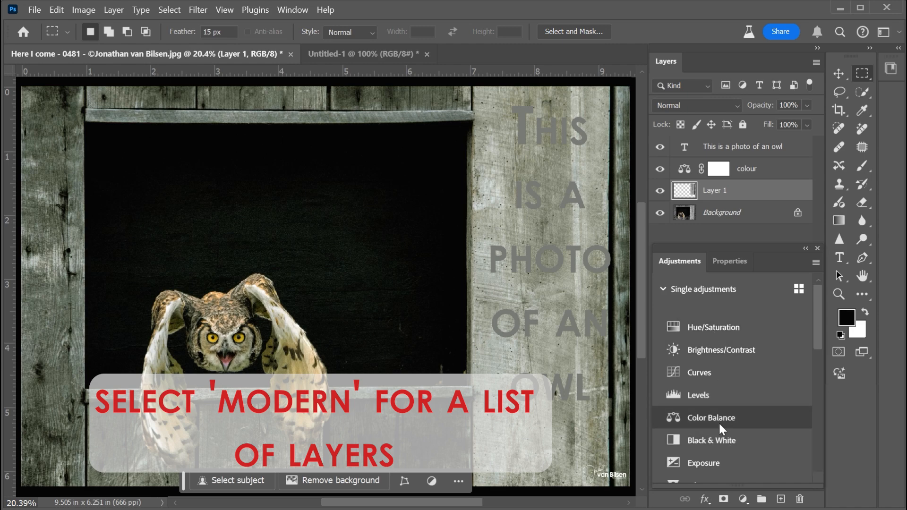
scroll(719, 422, down, 3)
scroll(719, 423, down, 3)
scroll(719, 401, up, 5)
- Add a Brightness/Contrast adjustment above the copied board layer with brightness at -150
key(b)
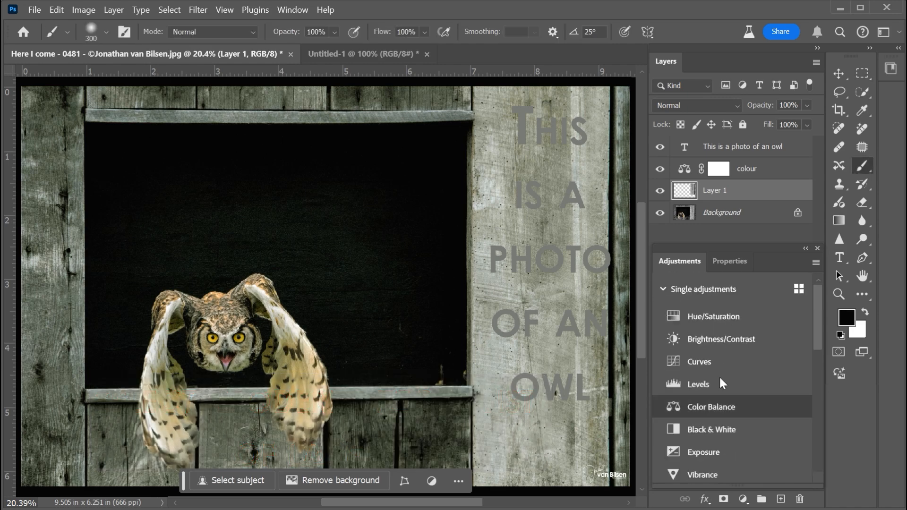
click(712, 336)
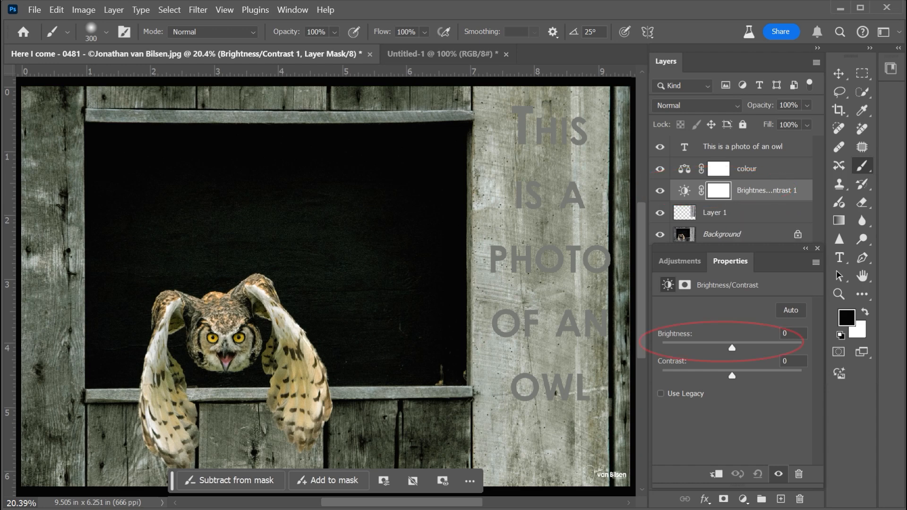
drag(732, 349, 661, 348)
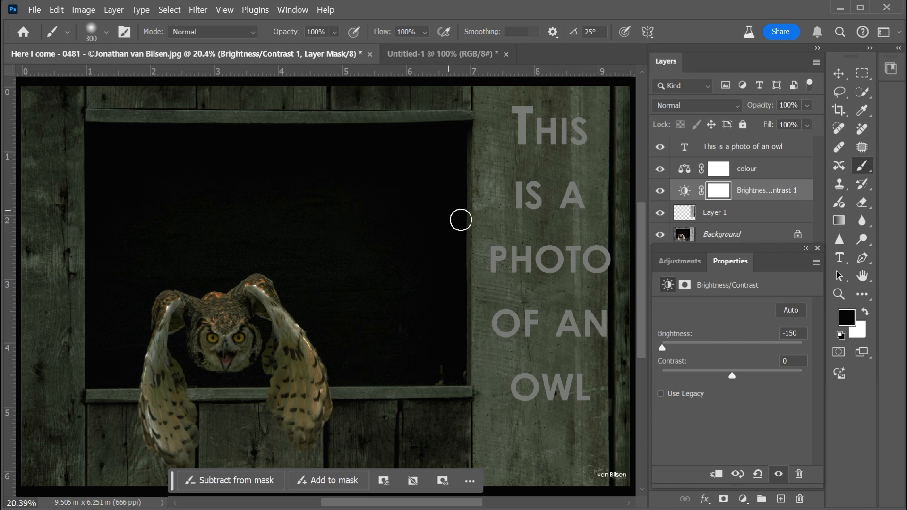
- Clip the Brightness/Contrast adjustment to the copied board layer and set its opacity to 70%
click(716, 475)
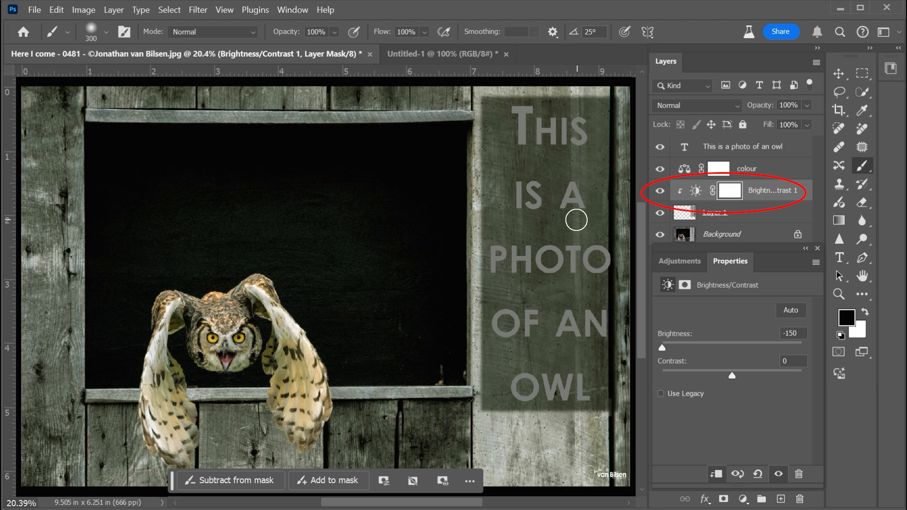
mouse_move(760, 111)
mouse_down()
mouse_move(689, 111)
mouse_move(775, 107)
mouse_up()
text(70)
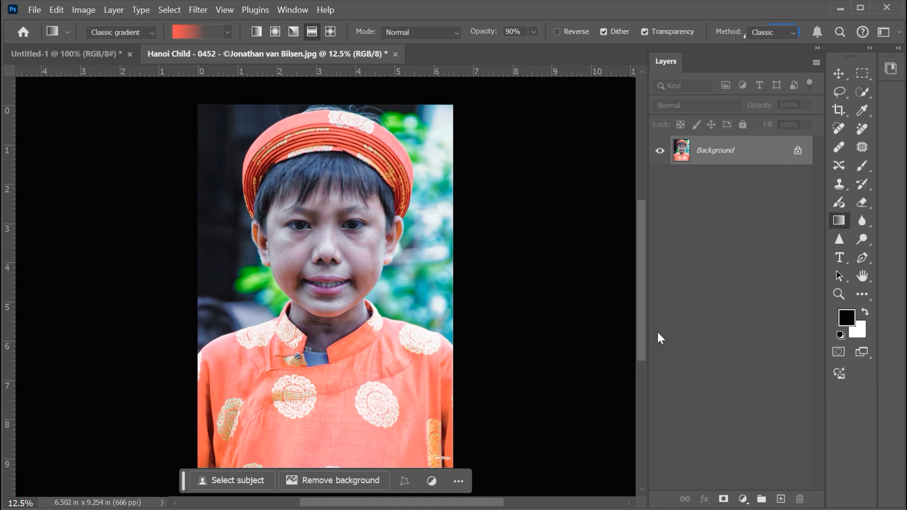
- Add a Solid Color fill layer in orange cf6a33 above the Hanoi Child photo
click(742, 499)
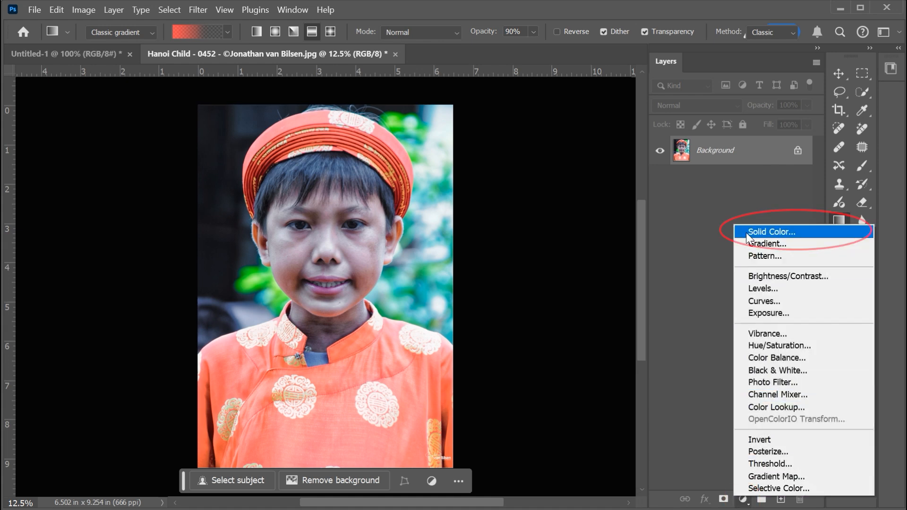
click(746, 232)
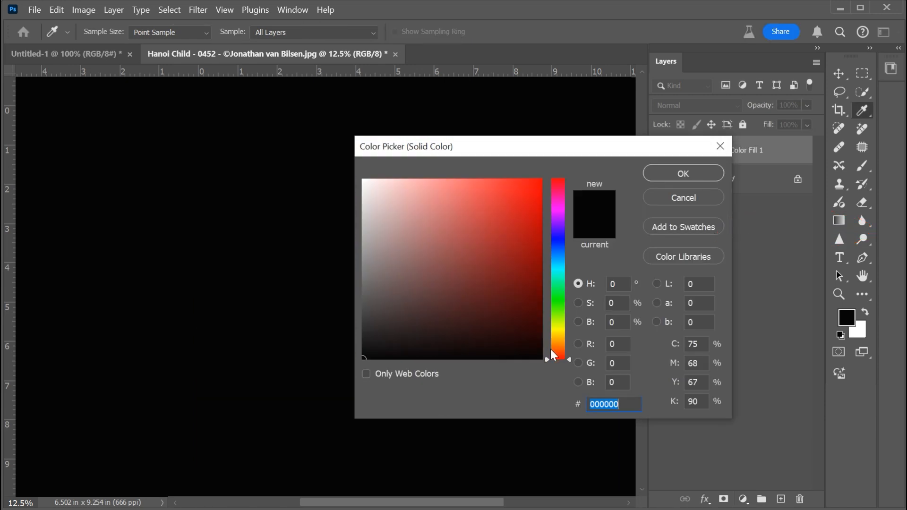
click(560, 349)
drag(540, 336, 498, 213)
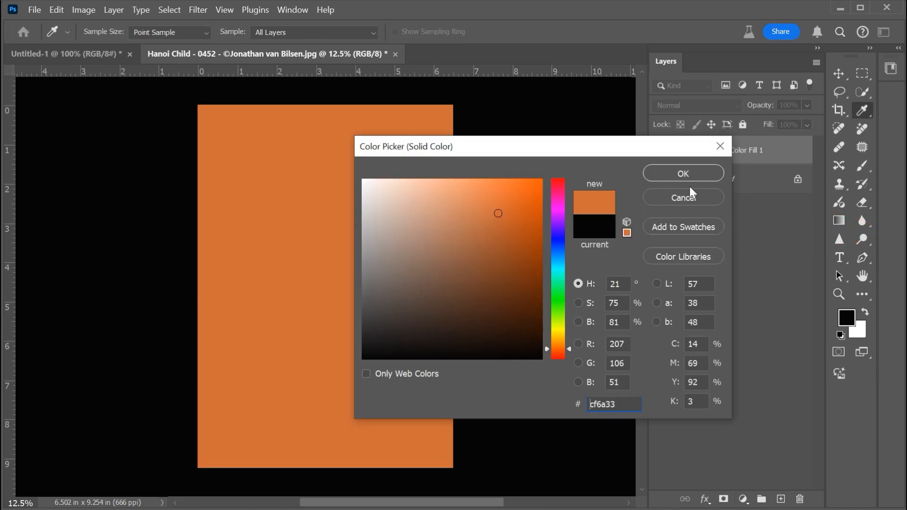
click(691, 177)
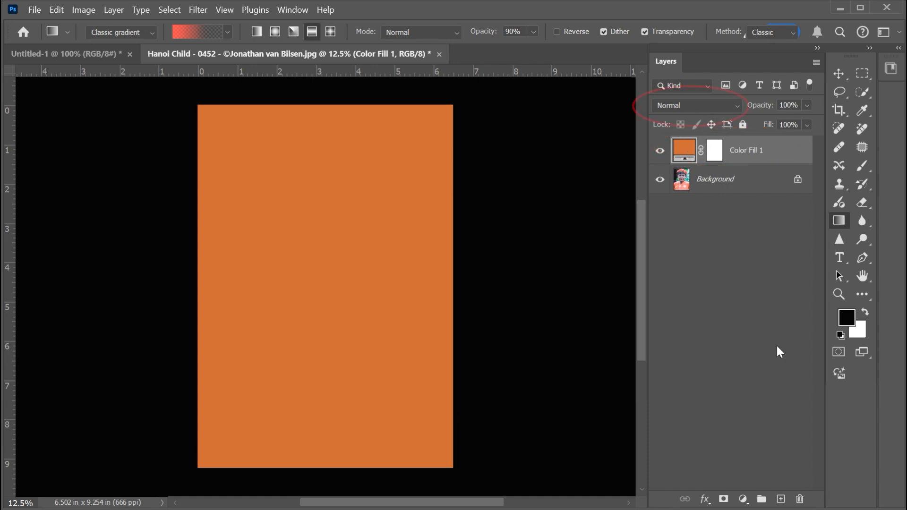
- Set the orange fill layer's blend mode to Overlay and its opacity to 96%
click(739, 108)
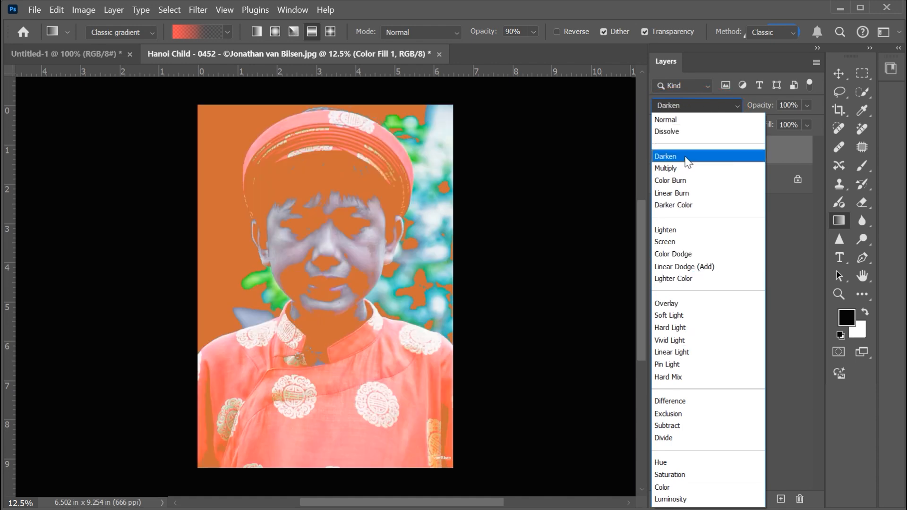
click(688, 303)
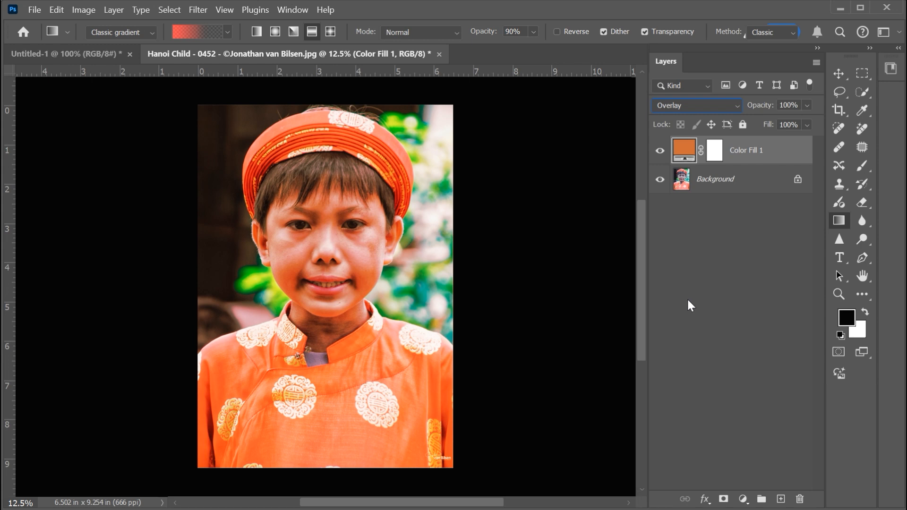
mouse_move(766, 113)
mouse_down()
mouse_move(728, 115)
mouse_move(793, 105)
mouse_up()
- Blend the orange fill layer in Hard Mix mode at 100% opacity and 41% fill
click(733, 108)
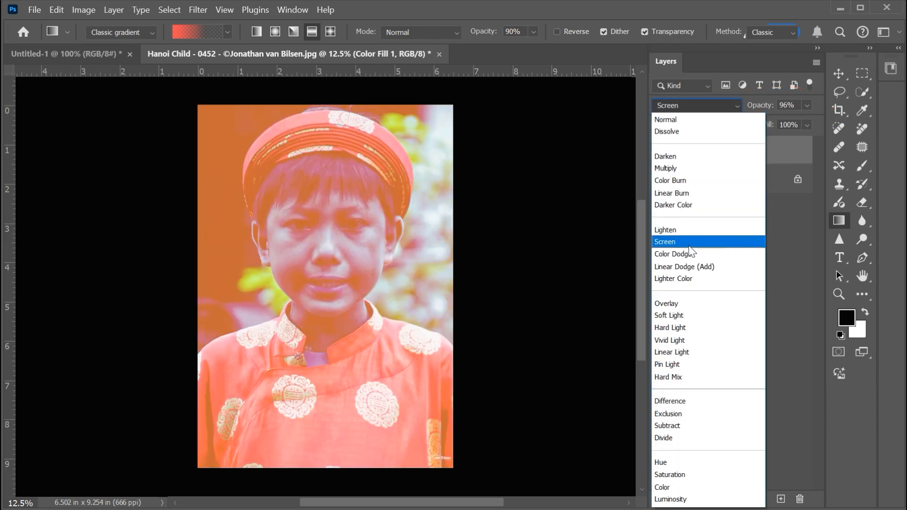
click(684, 378)
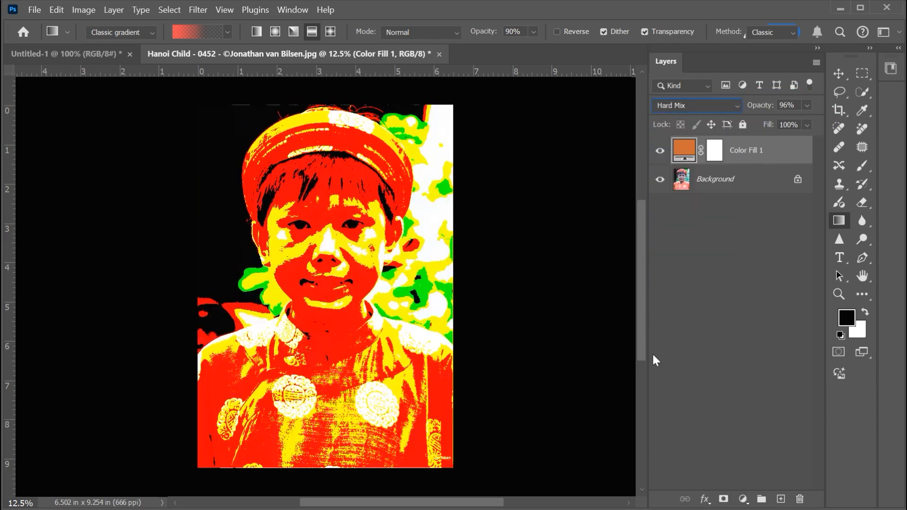
drag(761, 111, 746, 130)
drag(742, 132, 734, 132)
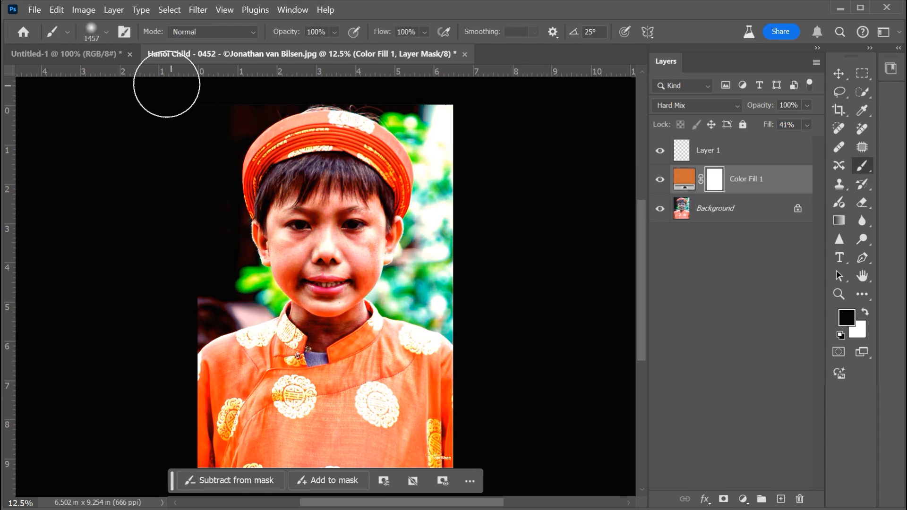
- Paint over the child's face on the orange fill layer's mask with a soft black brush, reducing the brush opacity to 38%
click(105, 32)
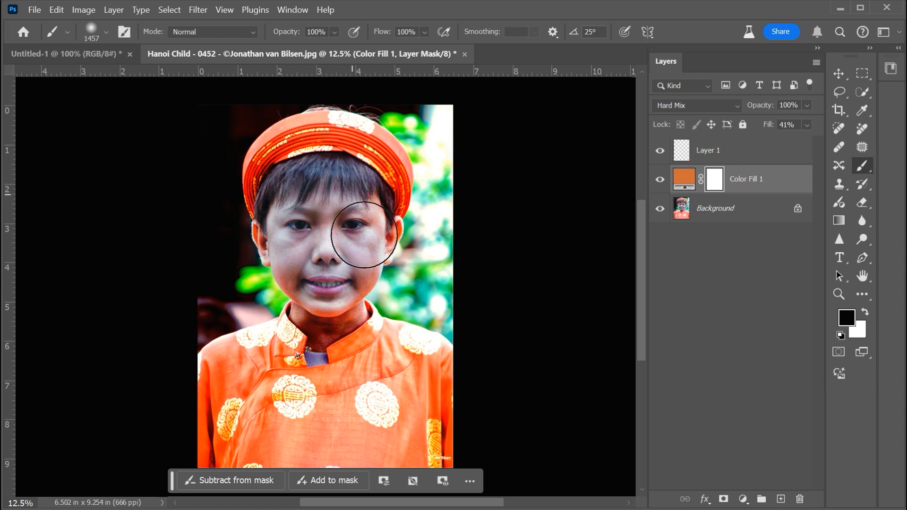
click(334, 32)
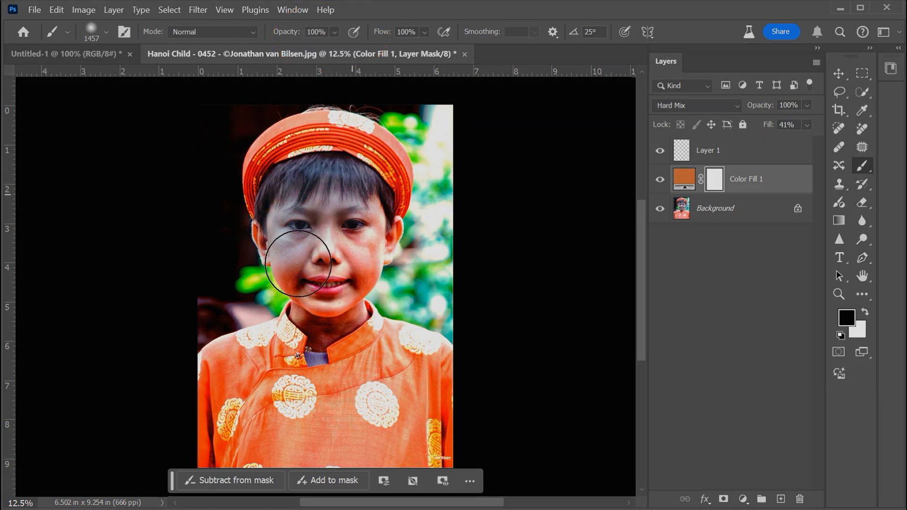
drag(361, 216, 369, 234)
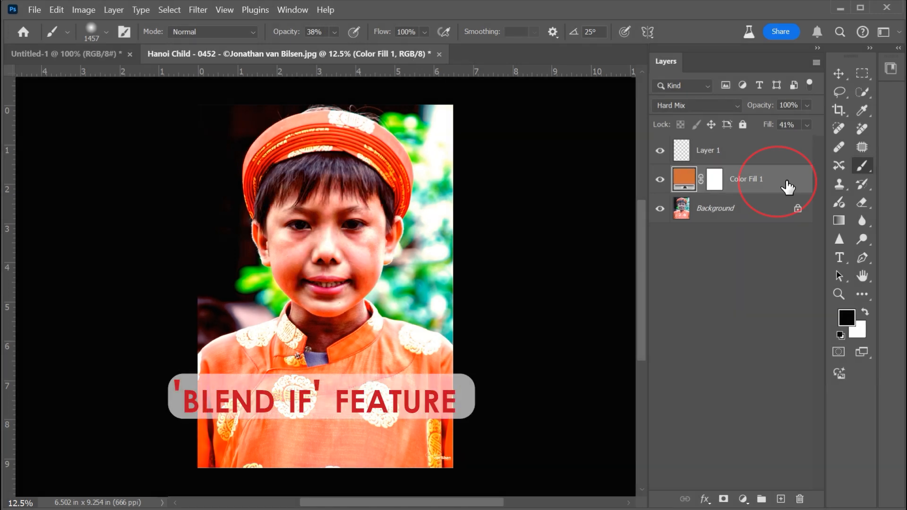
- Set the orange fill's Blend If range to 4–156 for the current layer, and split and narrow the underlying layer's range
double_click(787, 187)
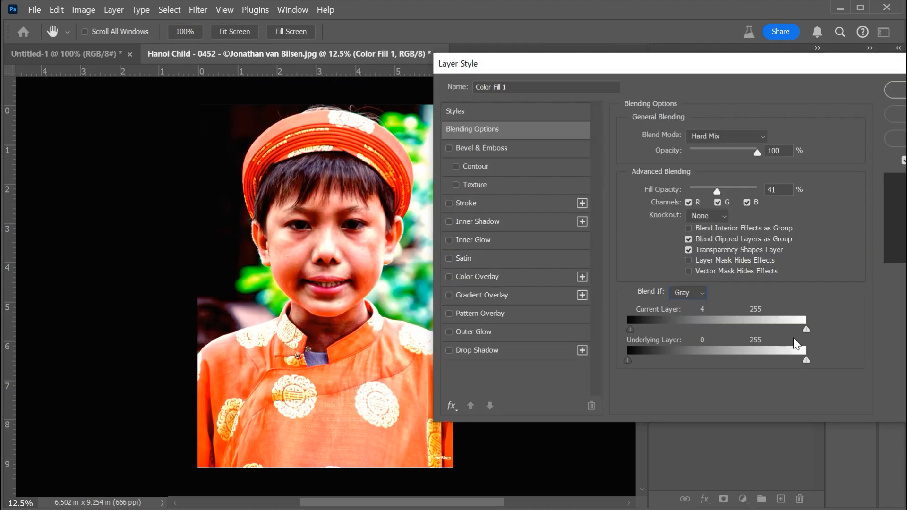
drag(806, 329, 699, 330)
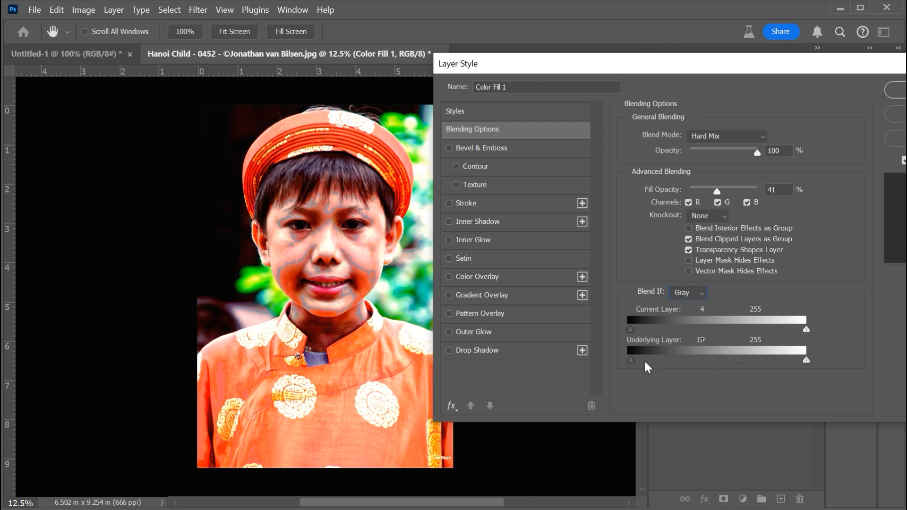
drag(644, 358, 667, 358)
mouse_move(806, 360)
mouse_down()
mouse_move(746, 360)
mouse_move(758, 361)
mouse_up()
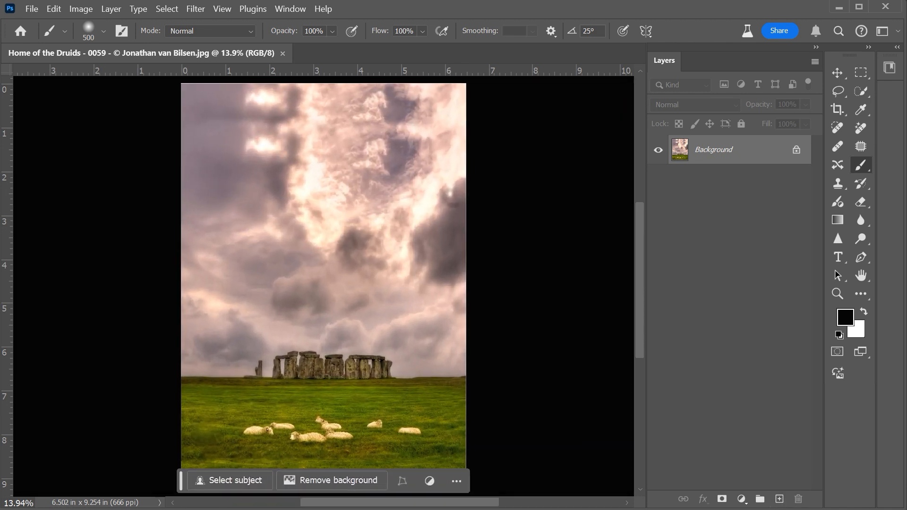
- Add an empty layer above the Stonehenge photo and choose yellow ebcf10 as the foreground colour
click(778, 498)
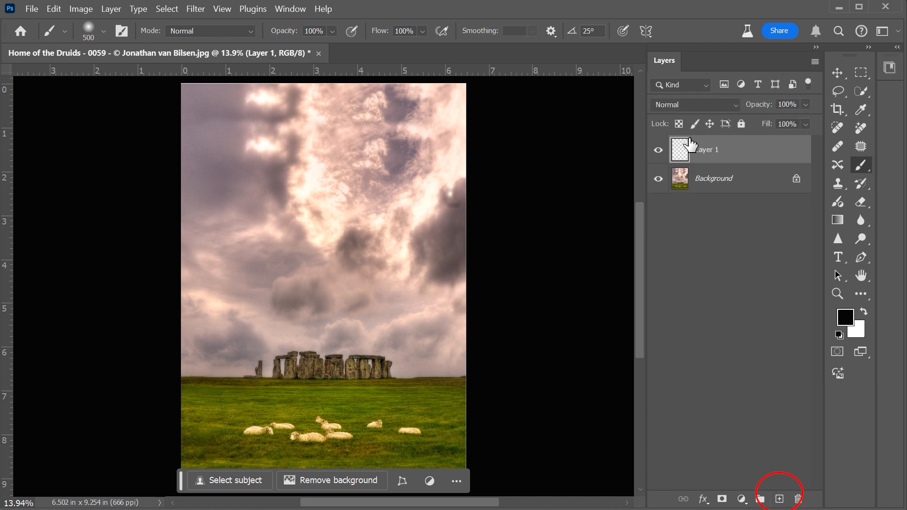
click(104, 31)
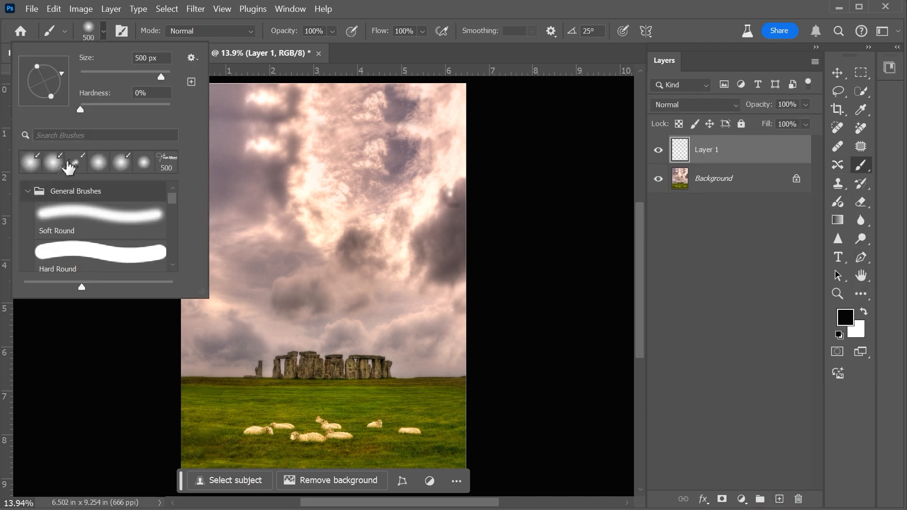
click(845, 318)
click(677, 380)
click(637, 262)
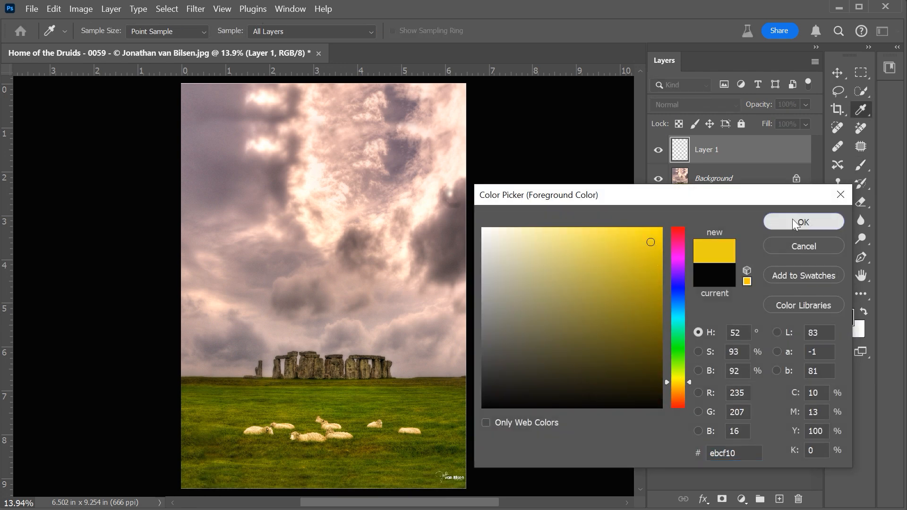
click(803, 222)
- Enlarge the soft brush to 1100 and paint one yellow sun spot in the bright clouds
key(bracketright)
key(bracketright)
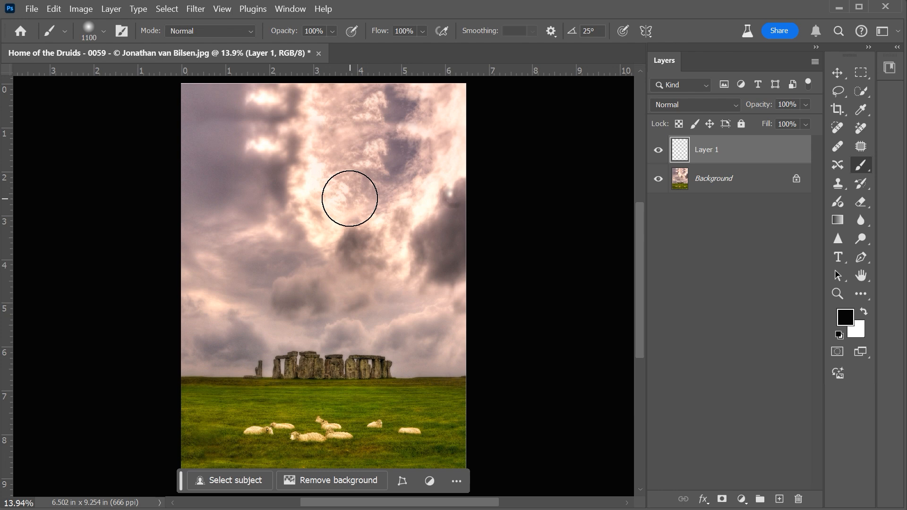
key(bracketright)
key(bracketright)
key(bracketright)
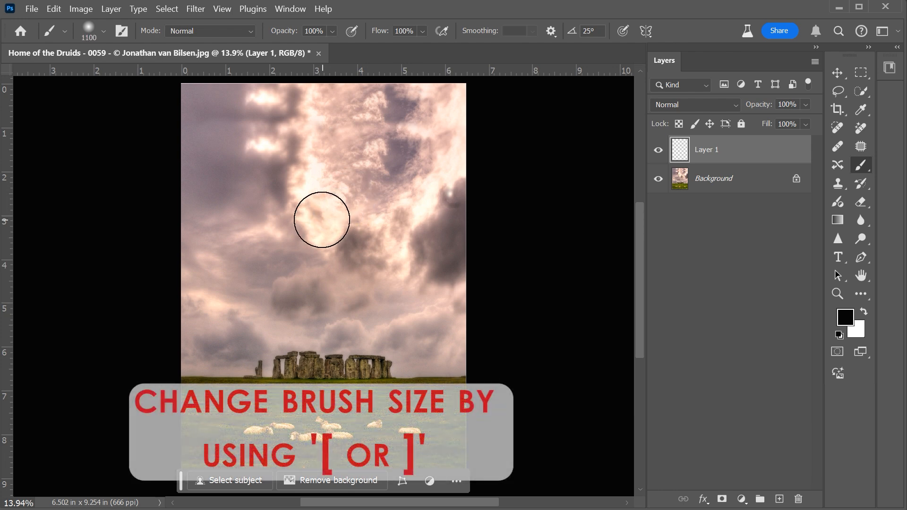
click(330, 212)
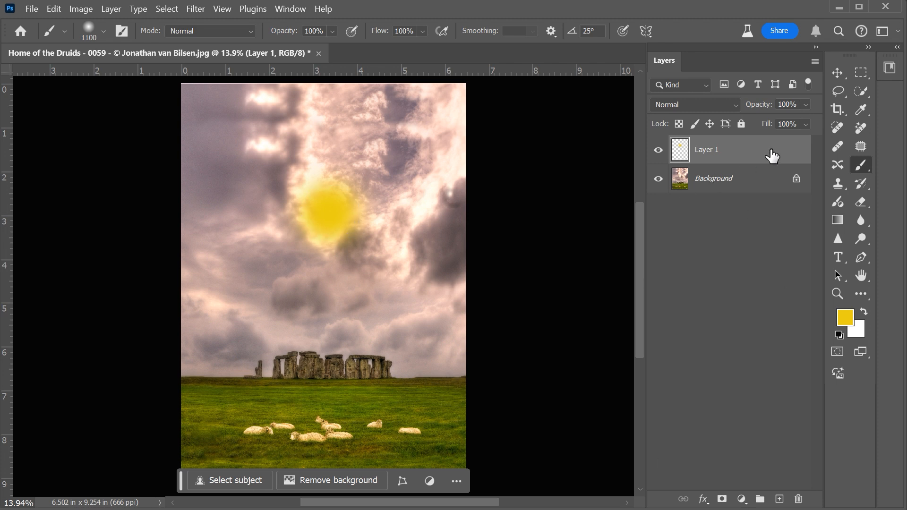
- Convert the yellow sun layer to a smart object and set its blend mode to Color Dodge
right_click(708, 162)
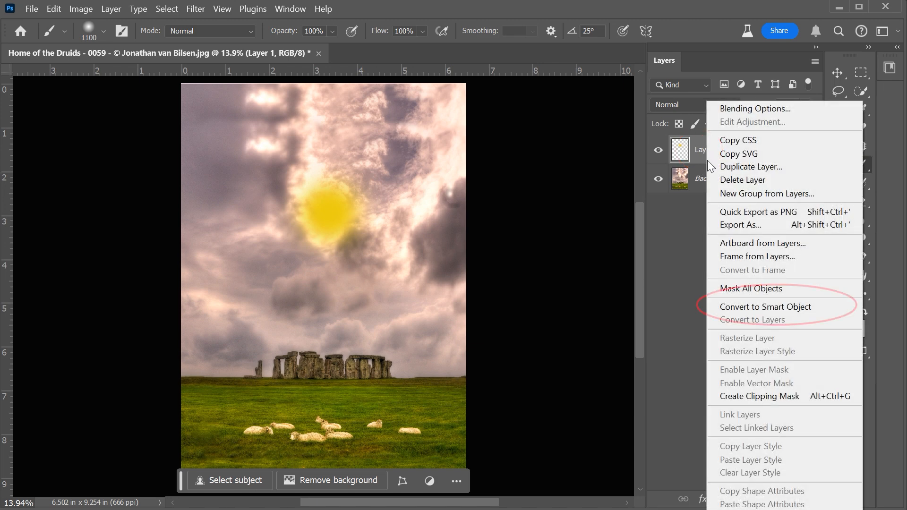
click(726, 306)
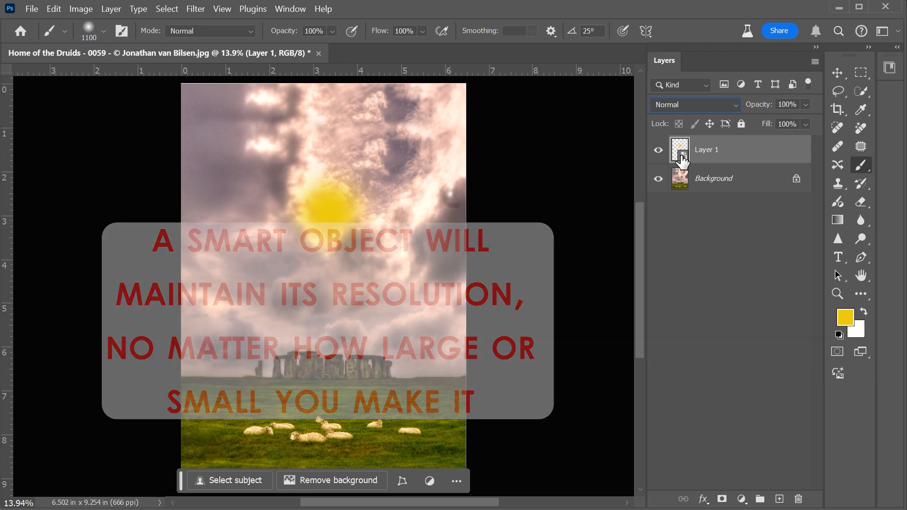
click(692, 106)
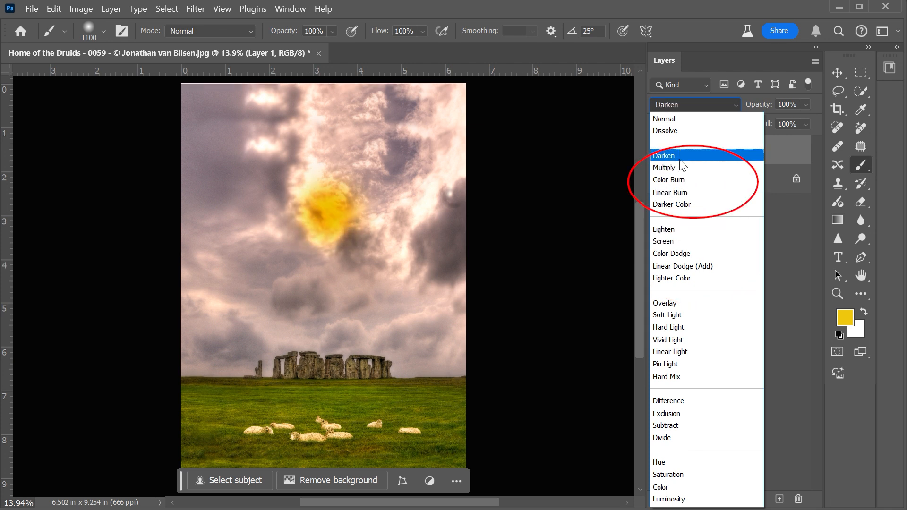
click(674, 257)
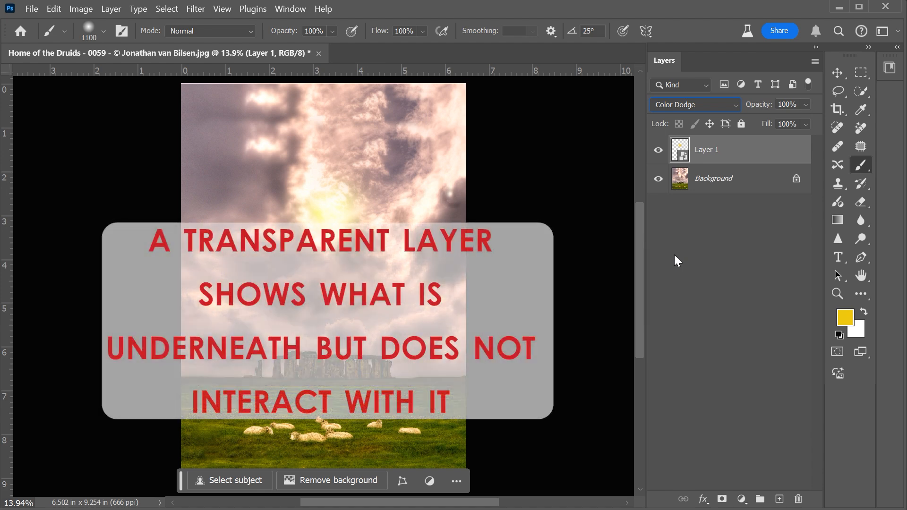
- Move the sun glow across the clouds and turn off Transparency Shapes Layer in its blending options
key(v)
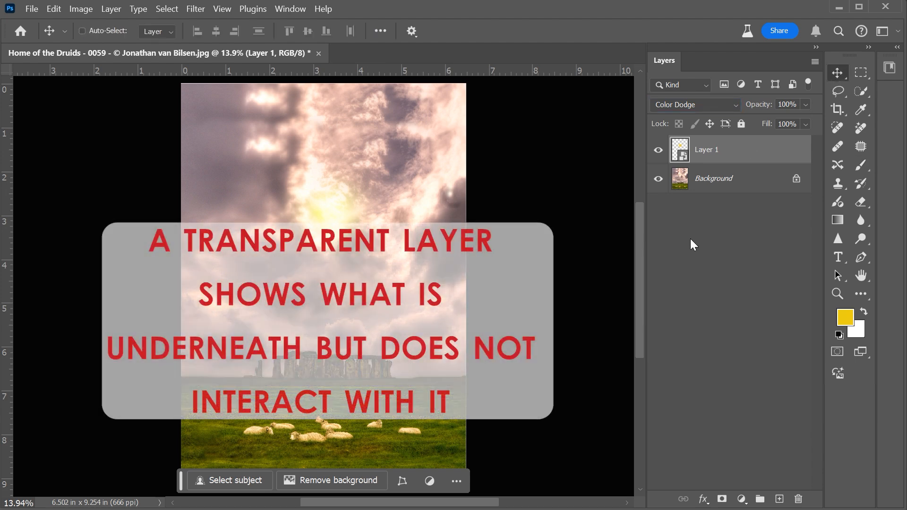
drag(339, 211, 281, 202)
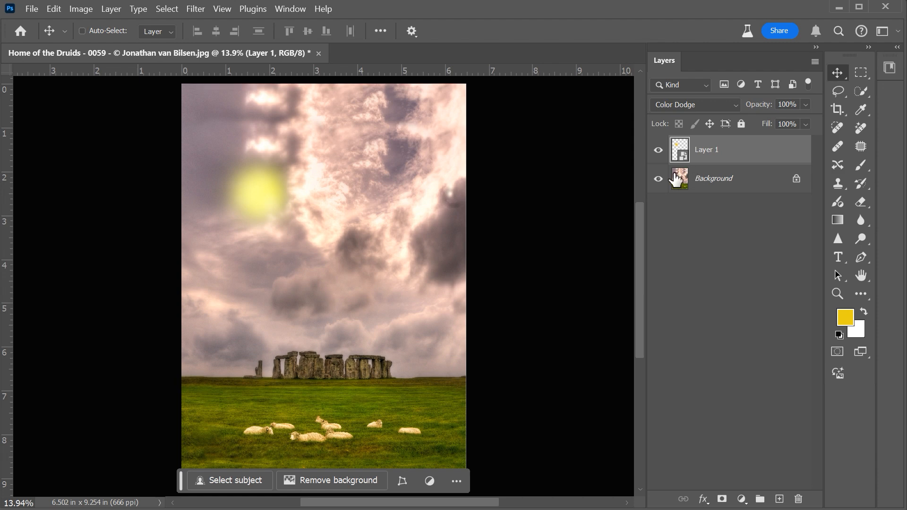
double_click(743, 151)
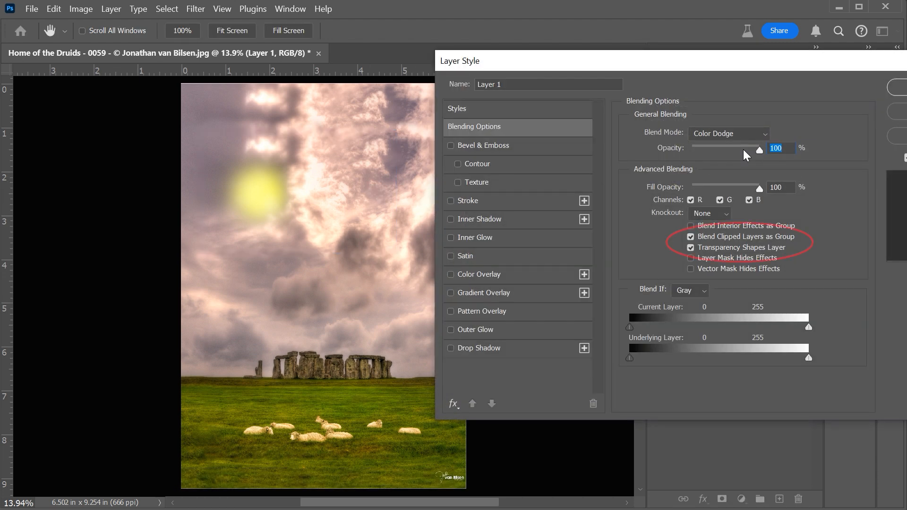
click(692, 246)
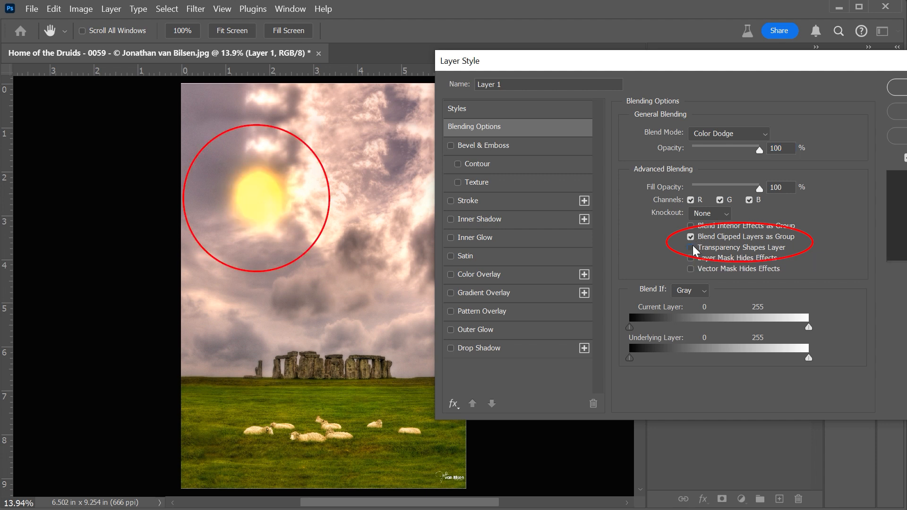
drag(273, 211, 326, 213)
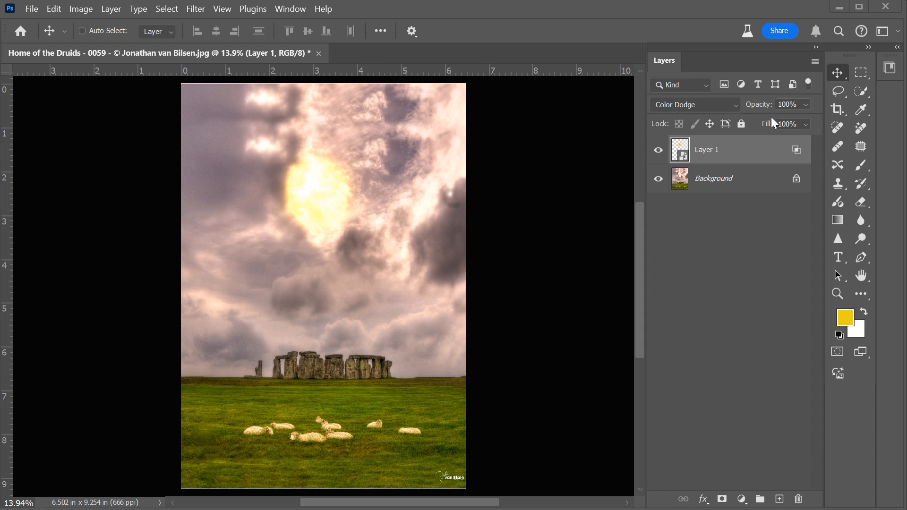
- Set the sun layer's fill to 51% and toggle its visibility to compare it with the original photo
mouse_move(769, 124)
mouse_down()
mouse_move(727, 127)
mouse_move(798, 128)
mouse_move(766, 134)
mouse_up()
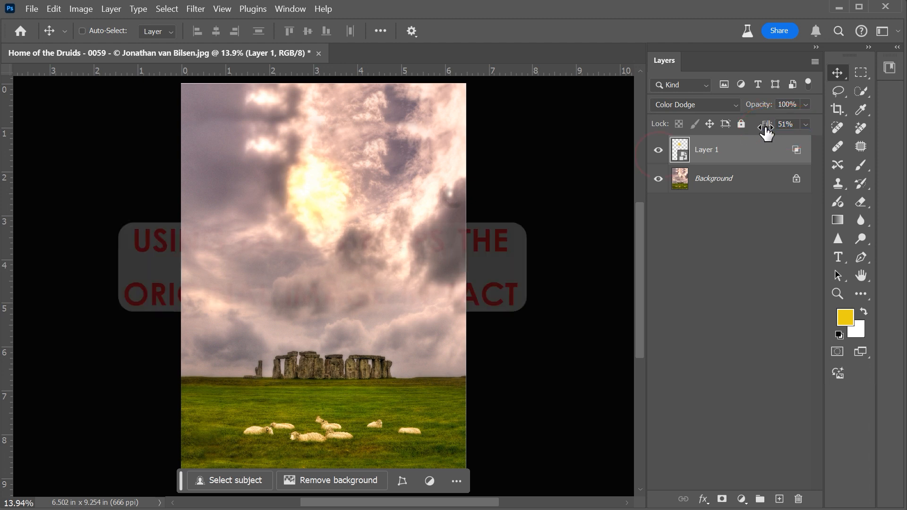
click(658, 150)
click(658, 150)
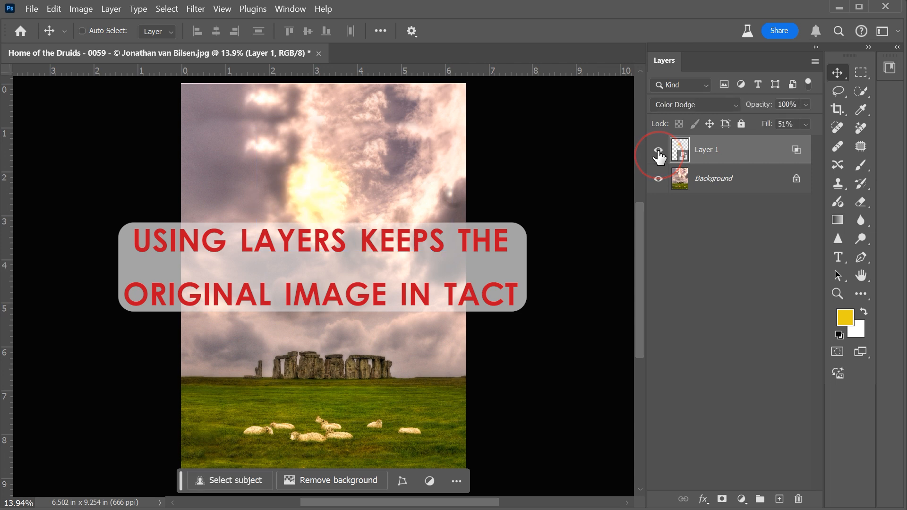
click(657, 151)
click(657, 150)
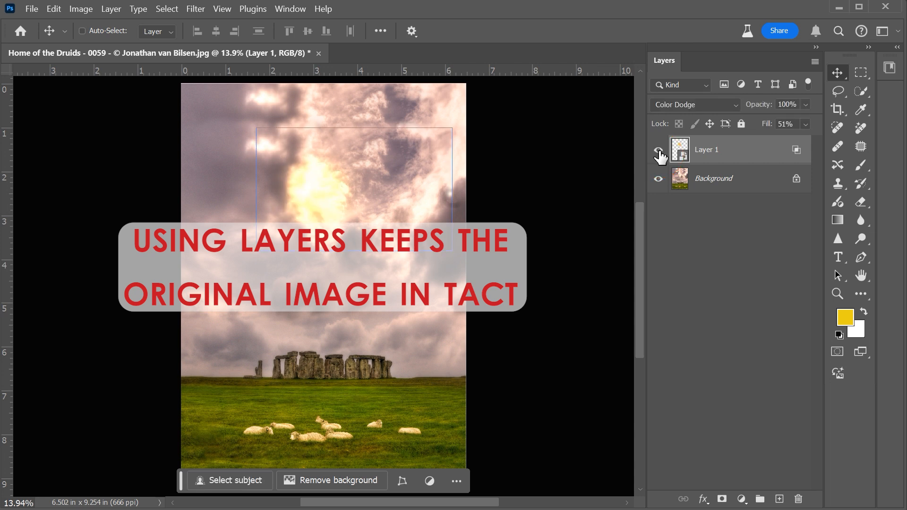
- Add a Solid Color fill layer in blue 3d5daf and clip it to the sun layer
key(d)
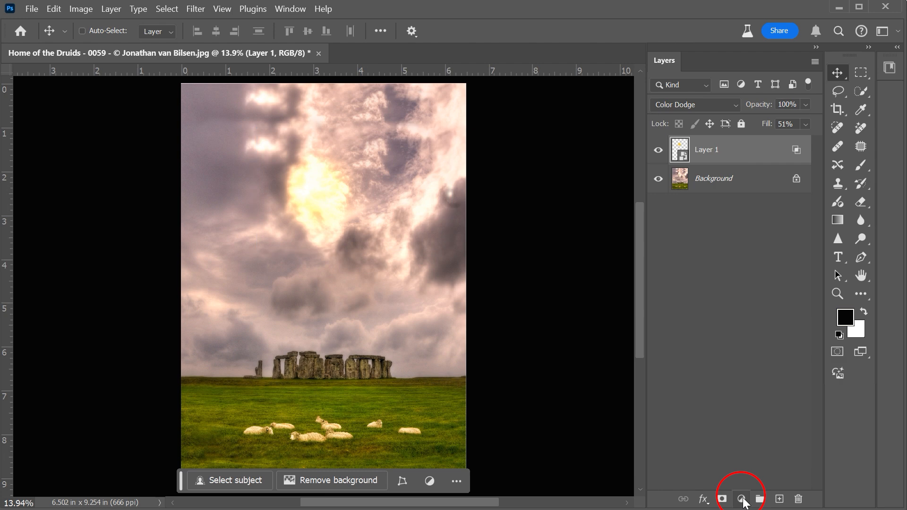
click(741, 499)
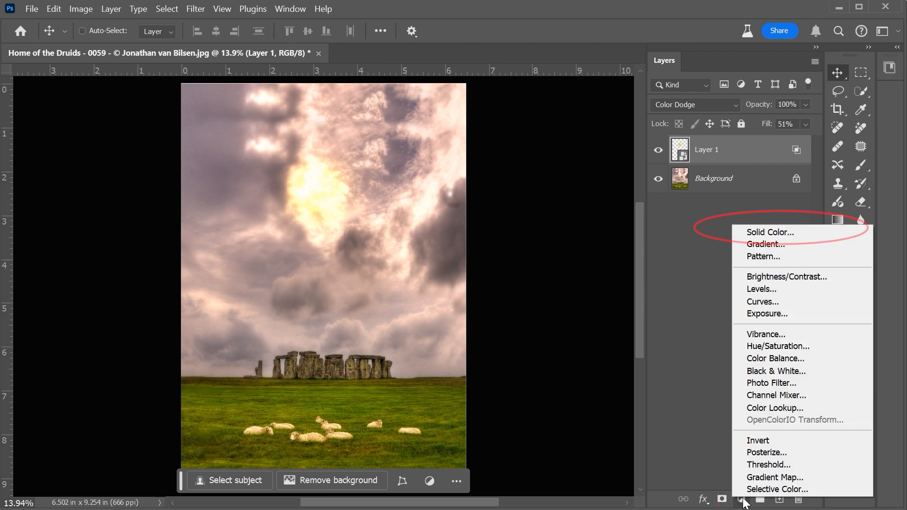
click(762, 231)
mouse_move(627, 277)
mouse_down()
mouse_move(599, 286)
mouse_move(610, 280)
mouse_up()
click(798, 224)
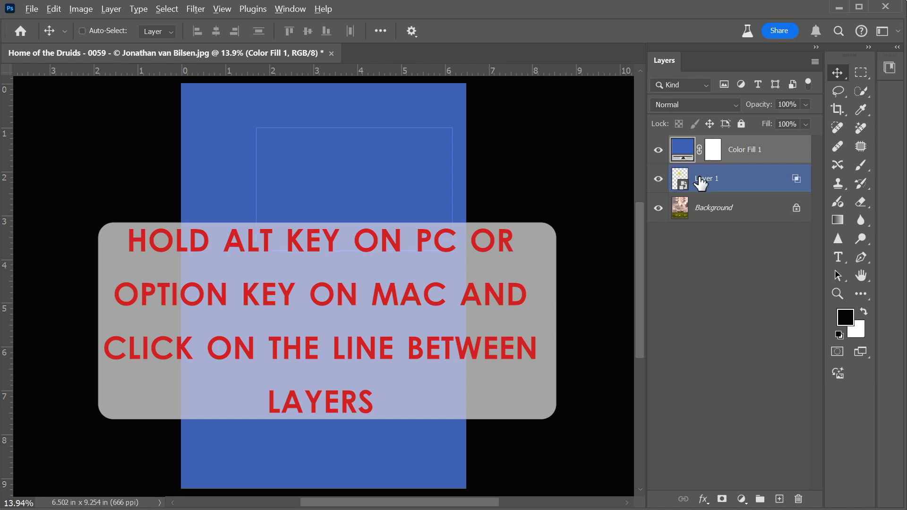
alt+click(703, 157)
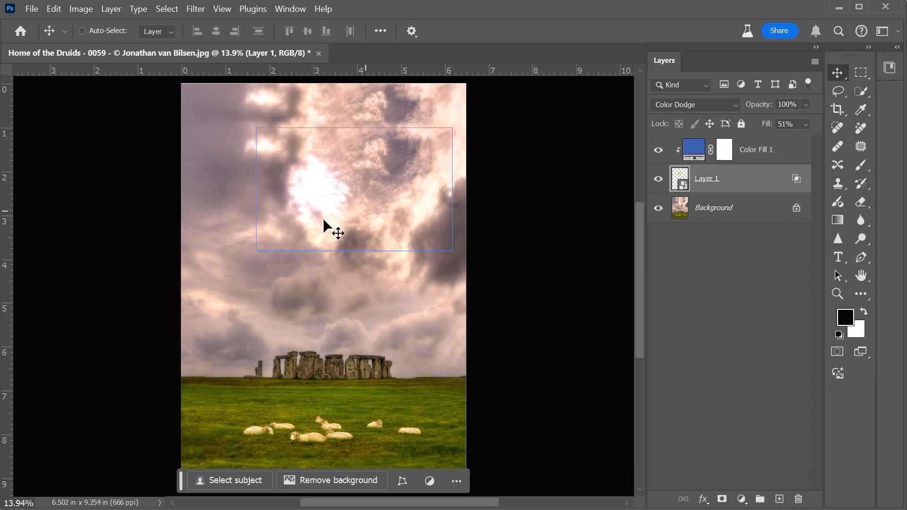
- Move the clipped glow over the darker clouds and try darker and lighter blues for its fill colour
mouse_move(322, 217)
mouse_down()
mouse_move(239, 251)
mouse_move(240, 200)
mouse_move(265, 330)
mouse_move(264, 229)
mouse_up()
click(703, 152)
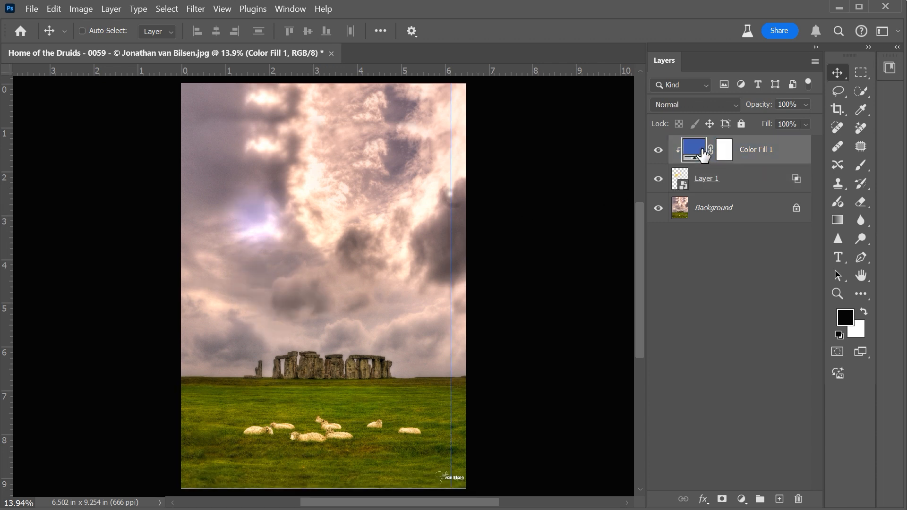
double_click(694, 150)
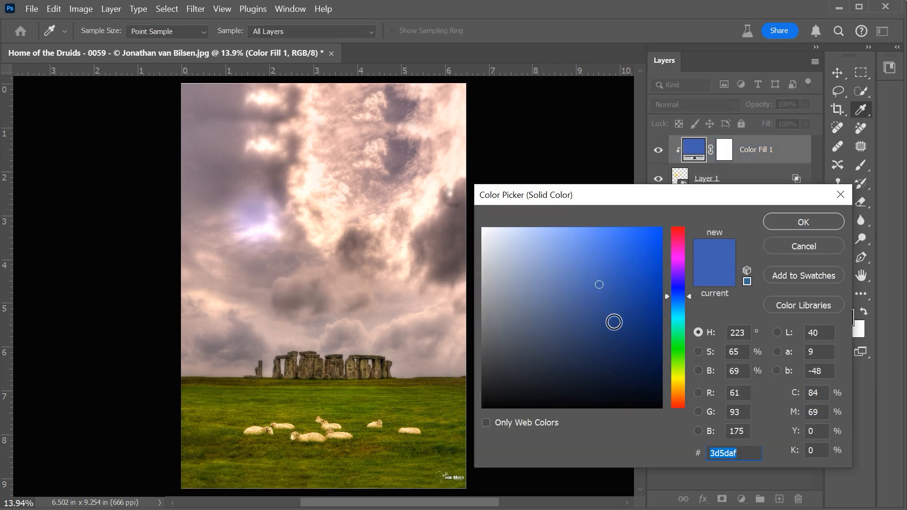
drag(645, 321, 646, 379)
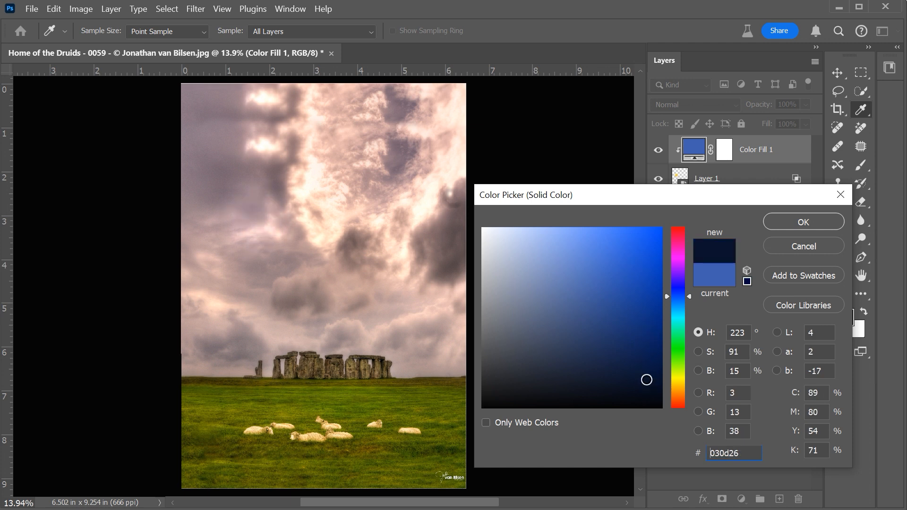
click(591, 257)
click(569, 236)
drag(569, 236, 565, 237)
key(Escape)
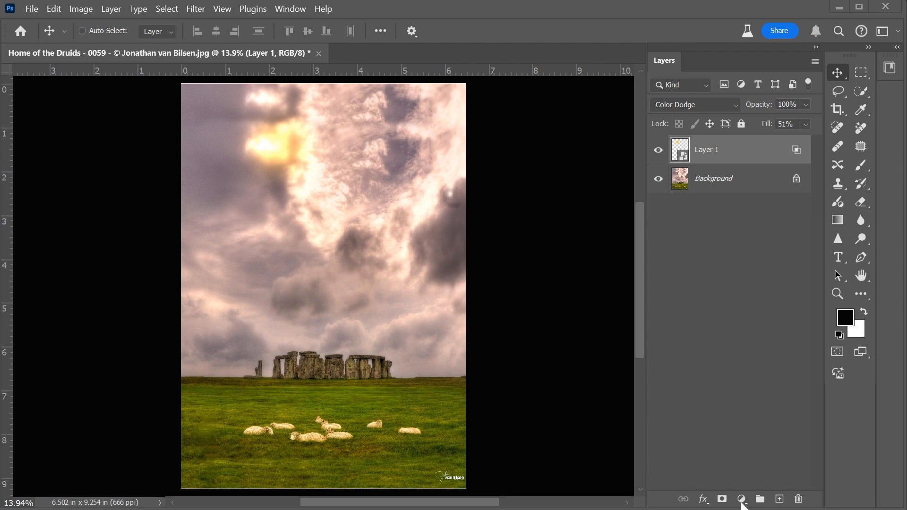
- Add a Gradient Fill layer with a light-to-medium blue preset from the Blues group and clip it to the sun layer
click(742, 502)
click(768, 249)
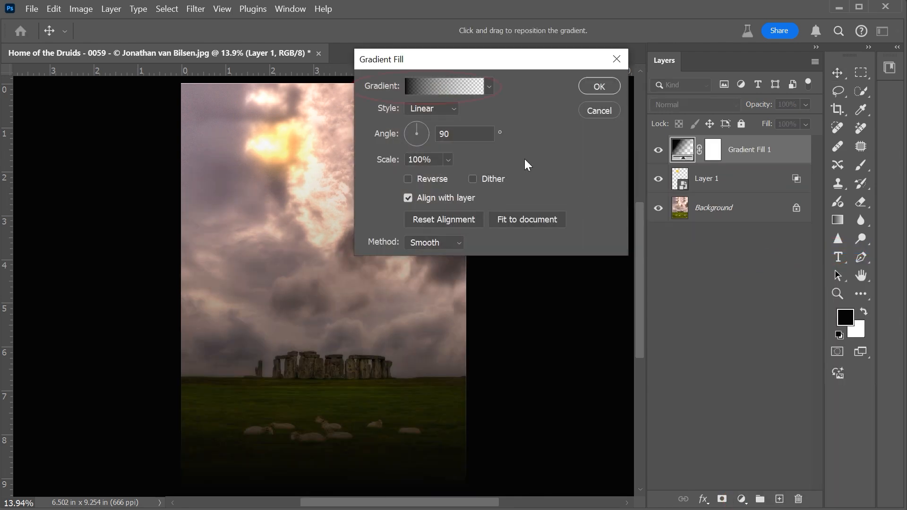
click(488, 88)
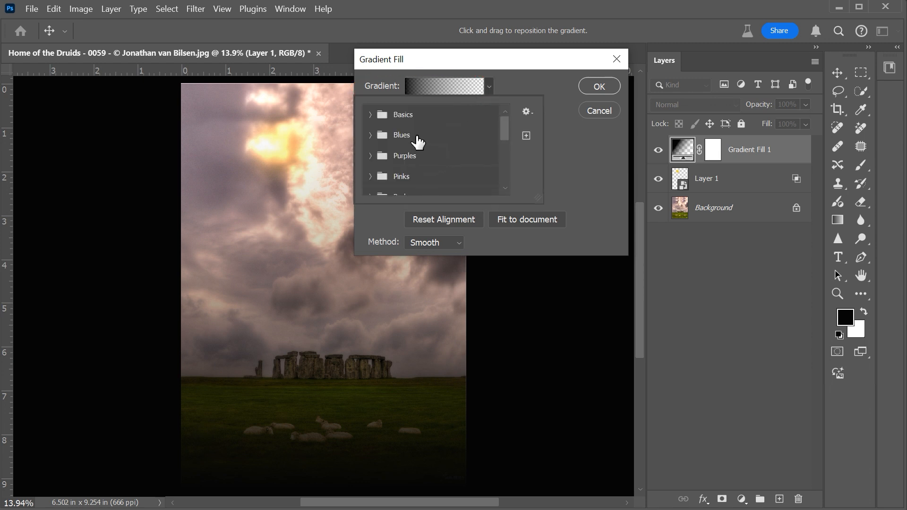
click(370, 140)
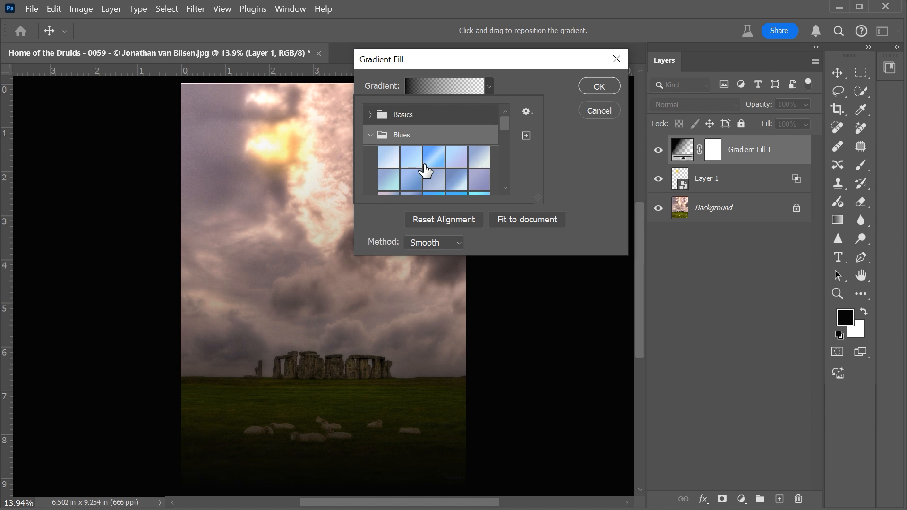
scroll(456, 186, down, 1)
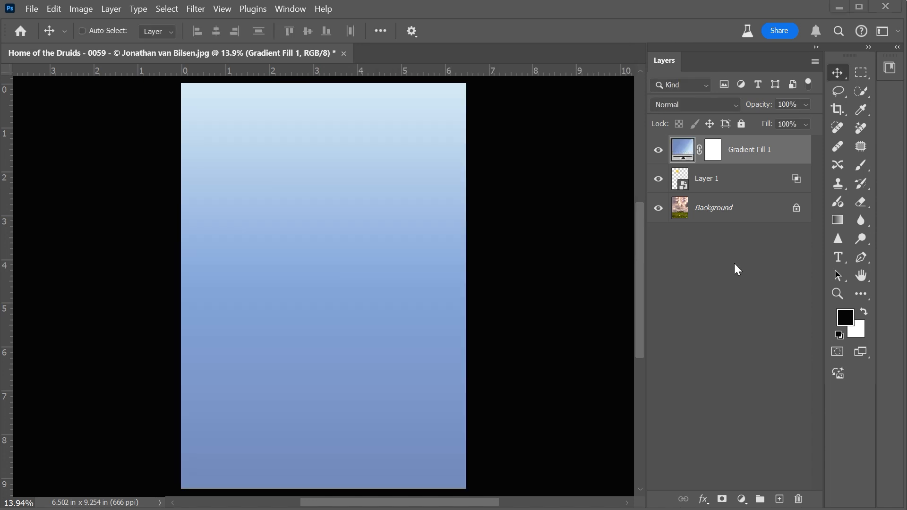
click(716, 184)
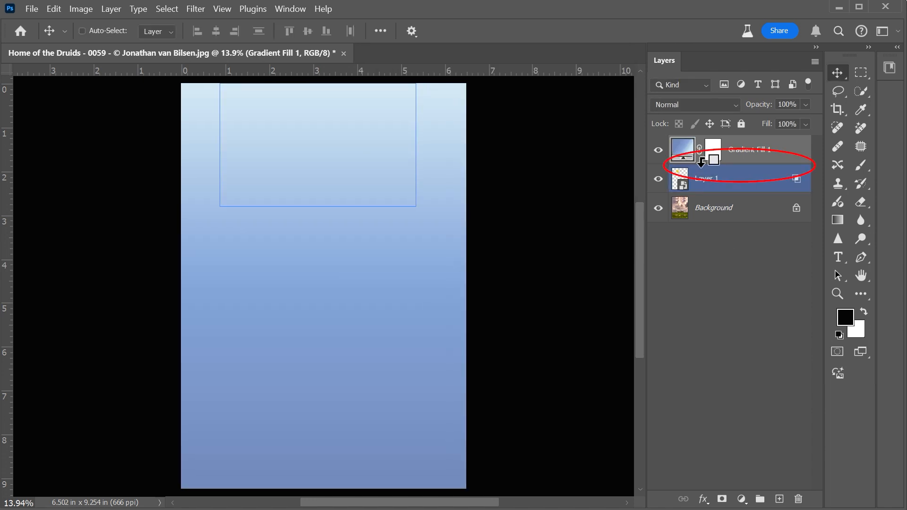
alt+click(701, 162)
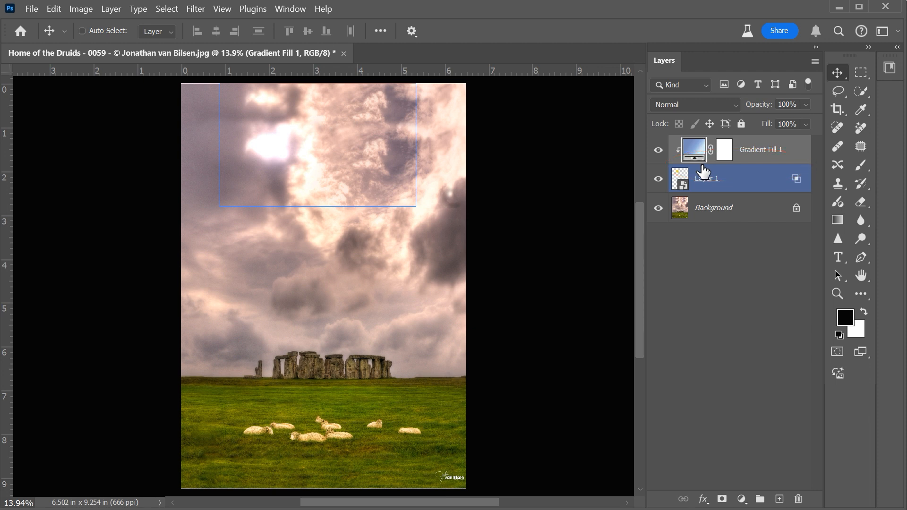
- Select the sun layer and move its gradient-tinted glow over the brighter clouds near the middle of the sky
key(shift+alt+d)
key(shift+5)
key(shift+1)
mouse_move(308, 160)
mouse_down()
mouse_move(291, 243)
mouse_move(303, 203)
mouse_move(307, 242)
mouse_move(297, 202)
mouse_move(324, 200)
mouse_move(355, 161)
mouse_move(373, 167)
mouse_move(371, 204)
mouse_move(340, 210)
mouse_move(392, 190)
mouse_up()
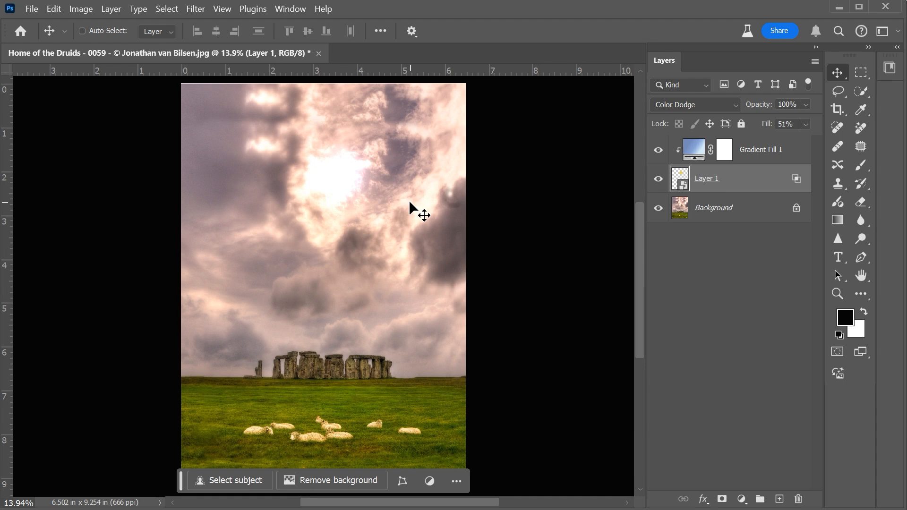
- Duplicate the Background layer and convert the copy to a smart object for smart filters
click(721, 215)
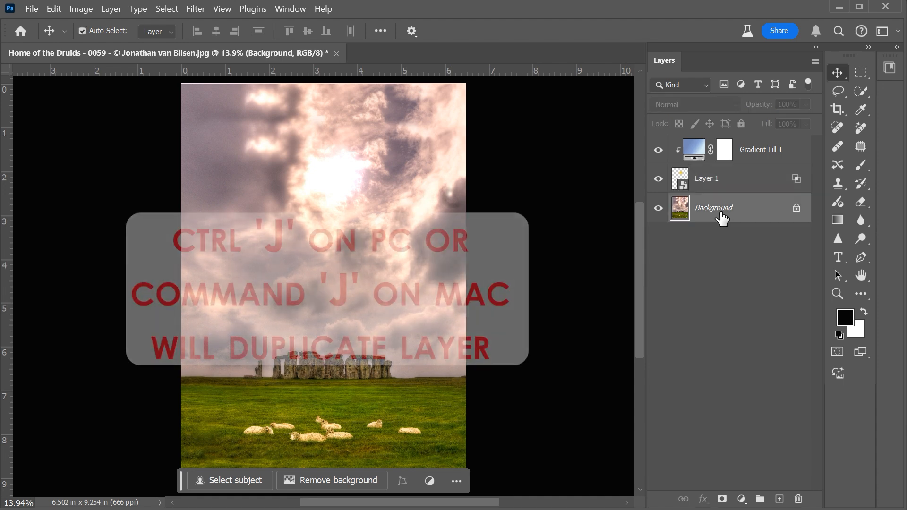
key(ctrl+j)
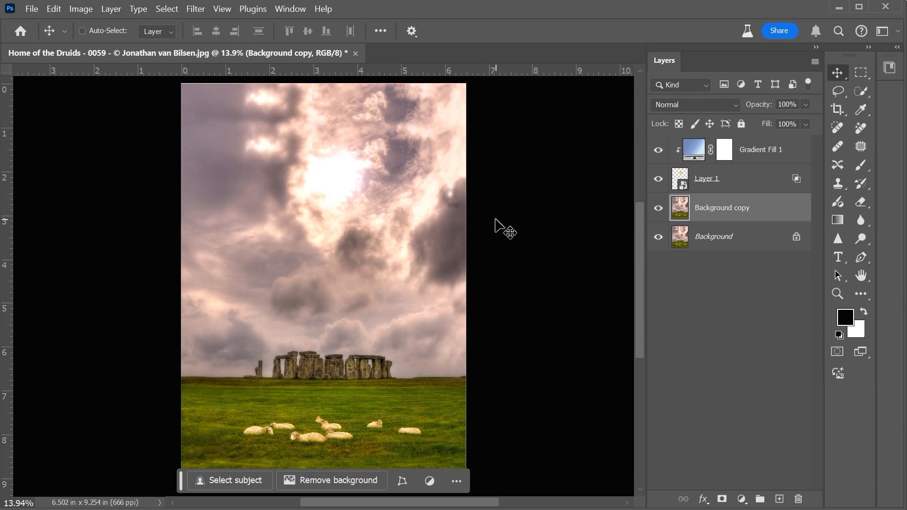
click(195, 10)
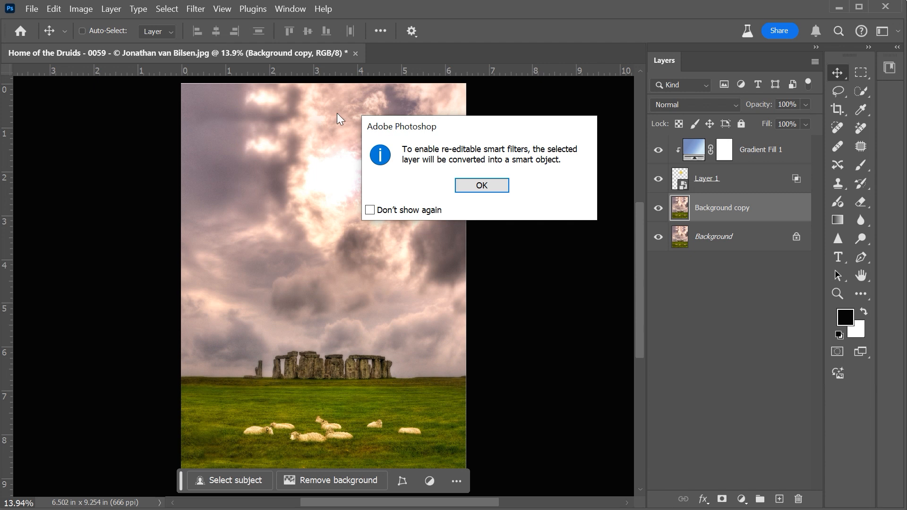
click(482, 184)
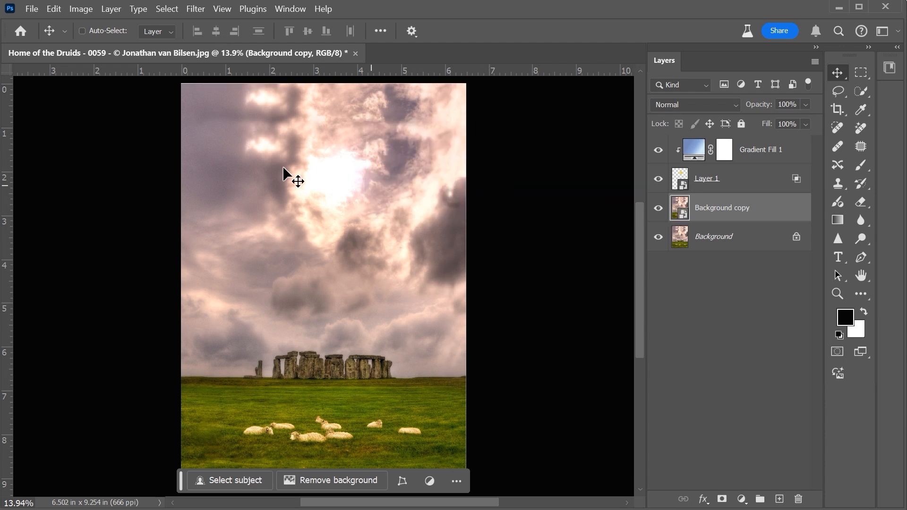
- Apply the Camera Raw Filter to the background copy and lower the Temperature for a cooler look
click(195, 10)
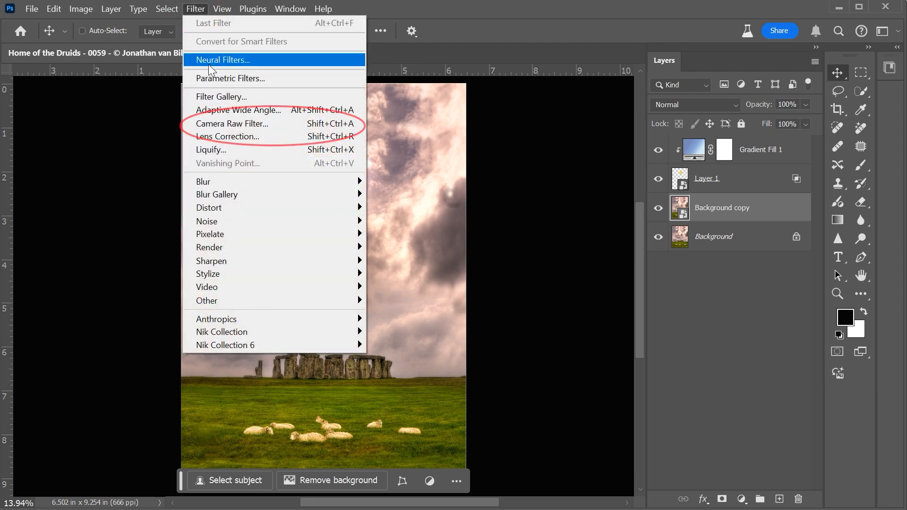
click(217, 123)
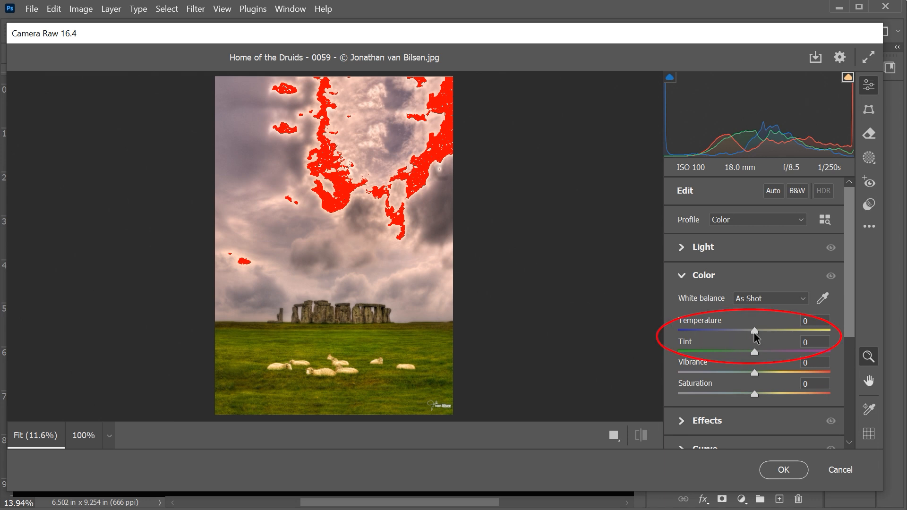
drag(756, 336, 730, 335)
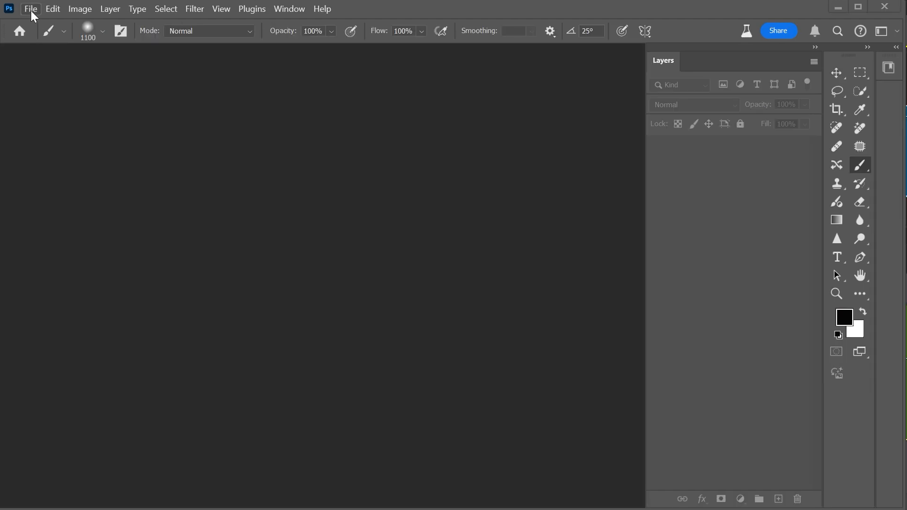
- Open the white brick wall photo and add the text BRICKS across it in white 700 pt Arial Black
click(30, 9)
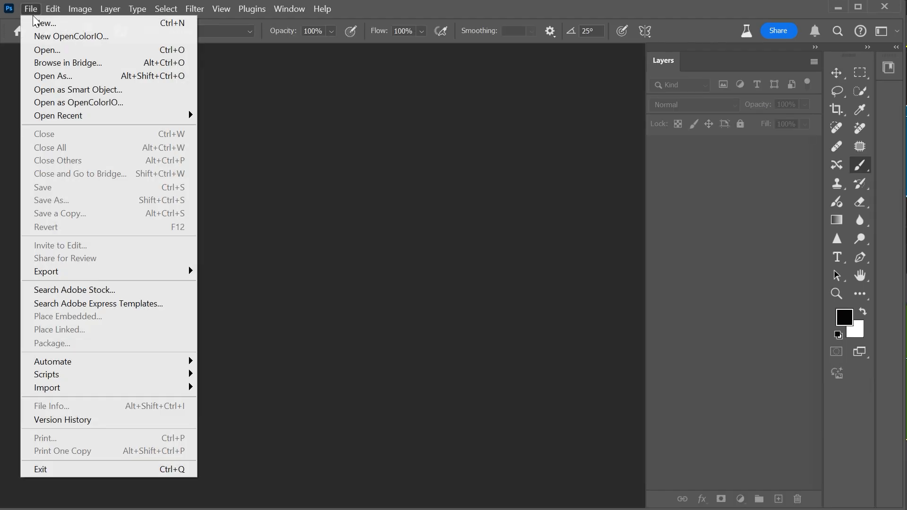
click(59, 53)
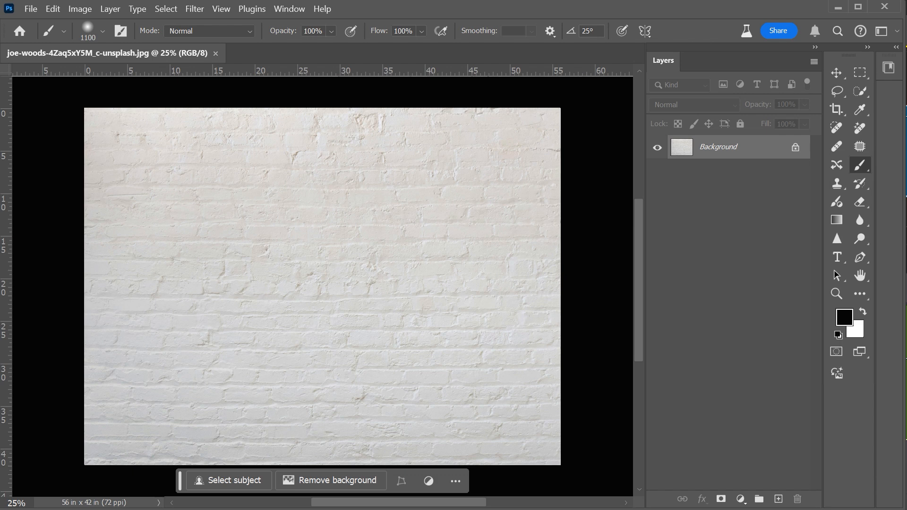
key(x)
click(837, 257)
drag(97, 228, 546, 391)
text(BRICKS)
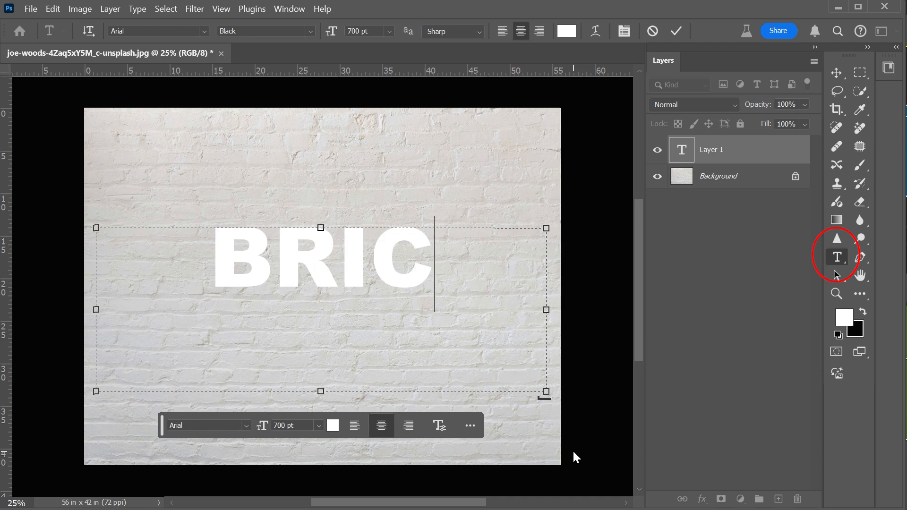
click(836, 73)
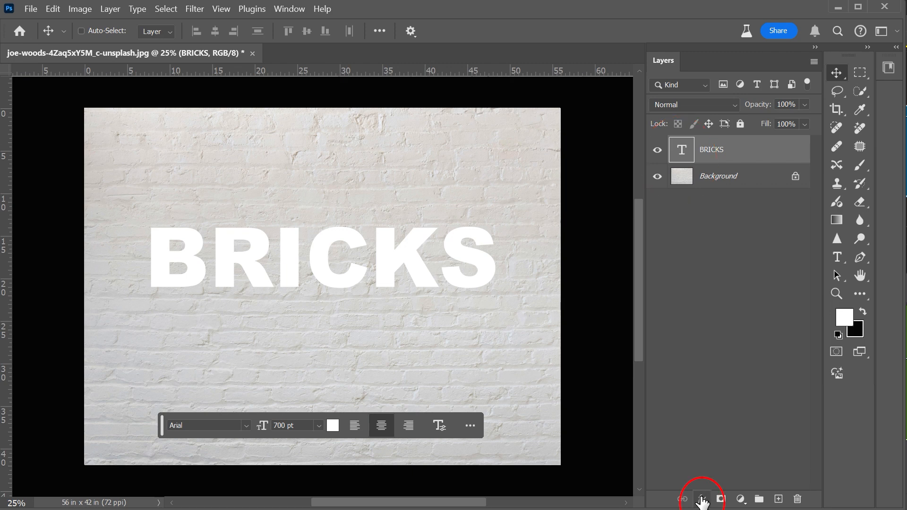
- Add a Drop Shadow to the BRICKS text with Multiply blending, distance 39 px, size 21 px and angle 123°
click(702, 499)
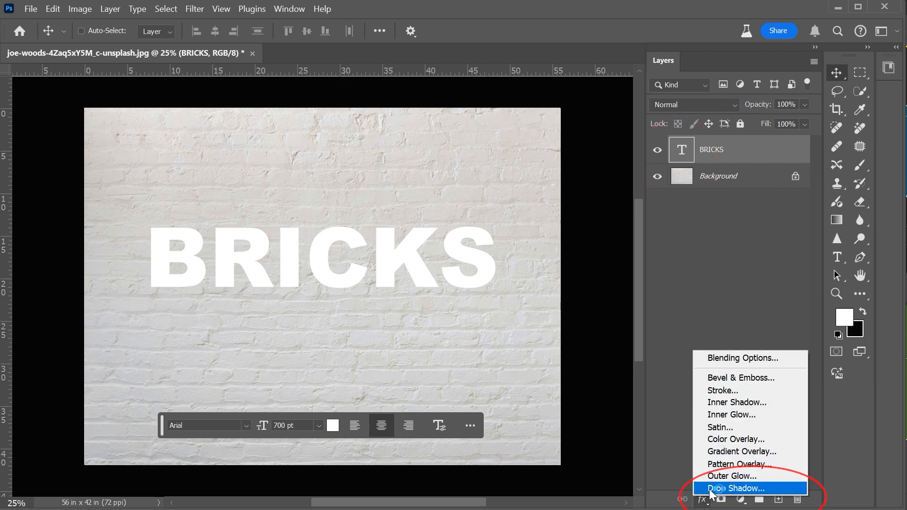
click(709, 489)
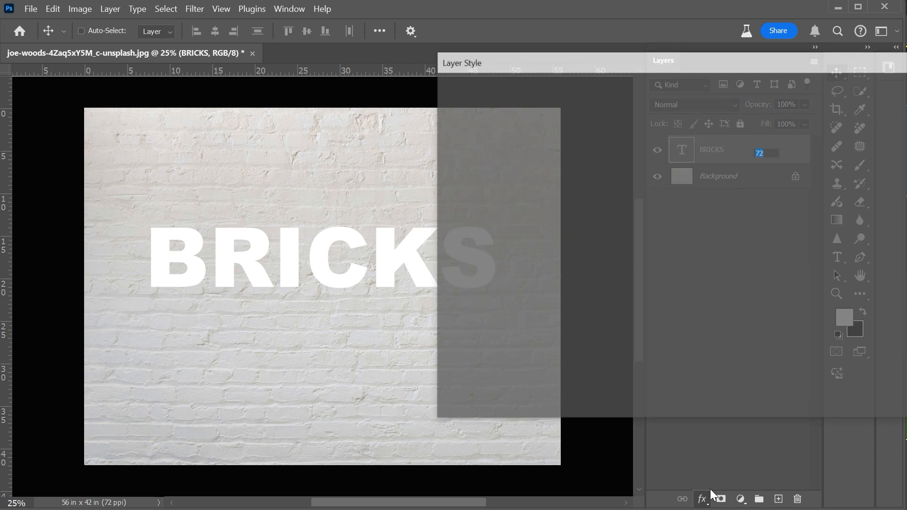
click(734, 139)
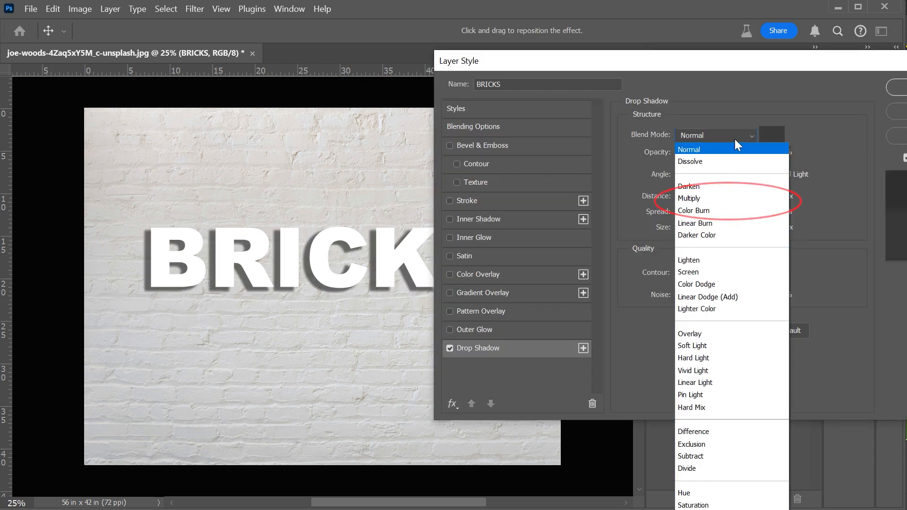
click(702, 198)
mouse_move(688, 230)
mouse_down()
mouse_move(716, 232)
mouse_move(688, 230)
mouse_up()
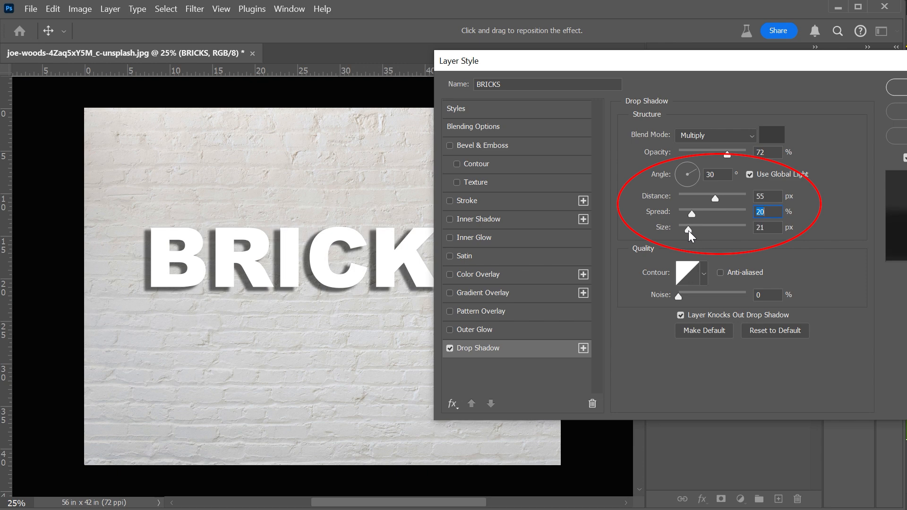
click(687, 230)
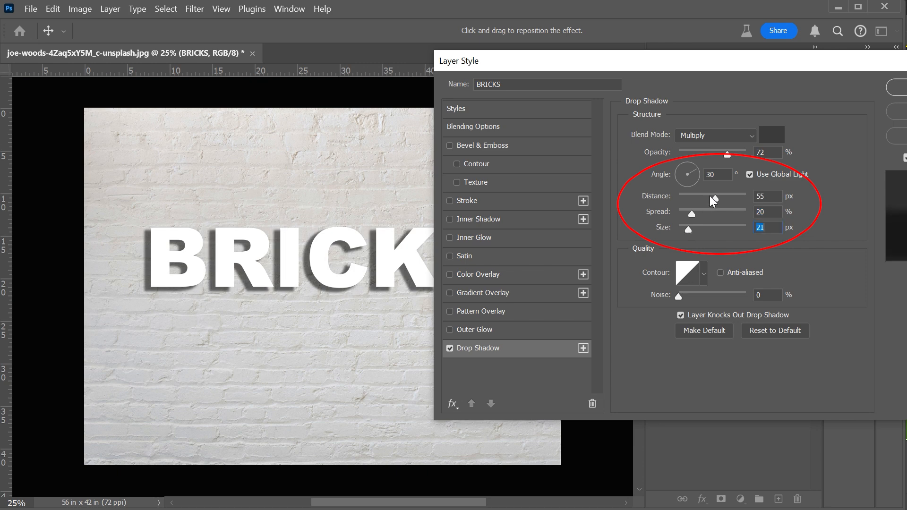
drag(715, 198, 707, 197)
click(687, 163)
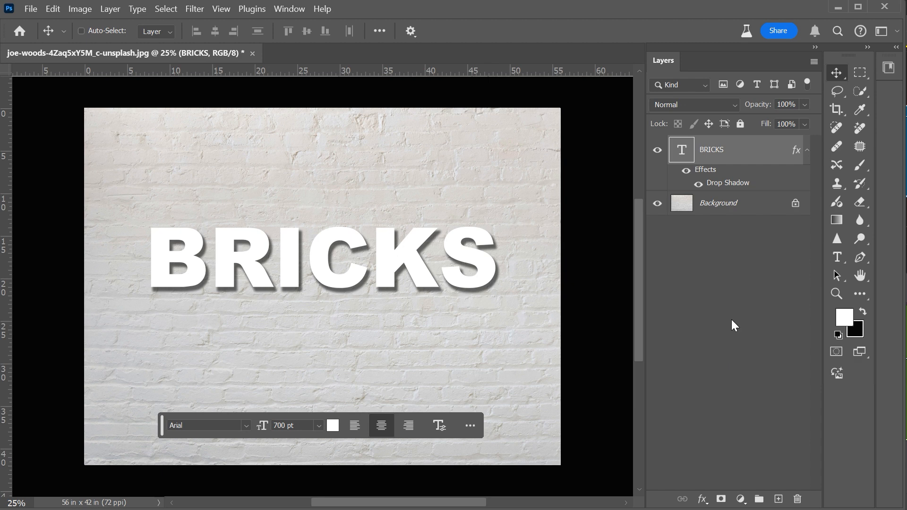
- Lower the BRICKS layer's fill to 0% and change its drop shadow's angle so the shadow falls to the lower left of the letters
mouse_move(764, 110)
mouse_down()
mouse_move(723, 121)
mouse_move(769, 124)
mouse_up()
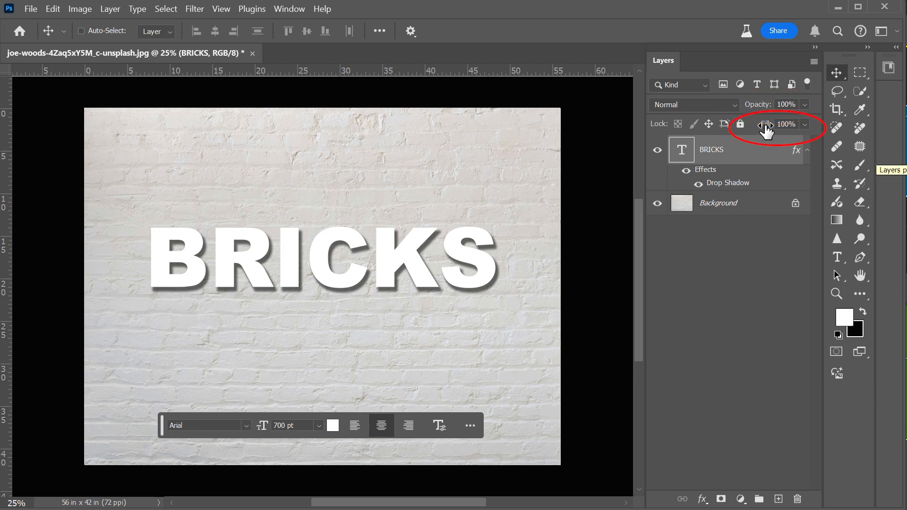
drag(766, 128, 630, 150)
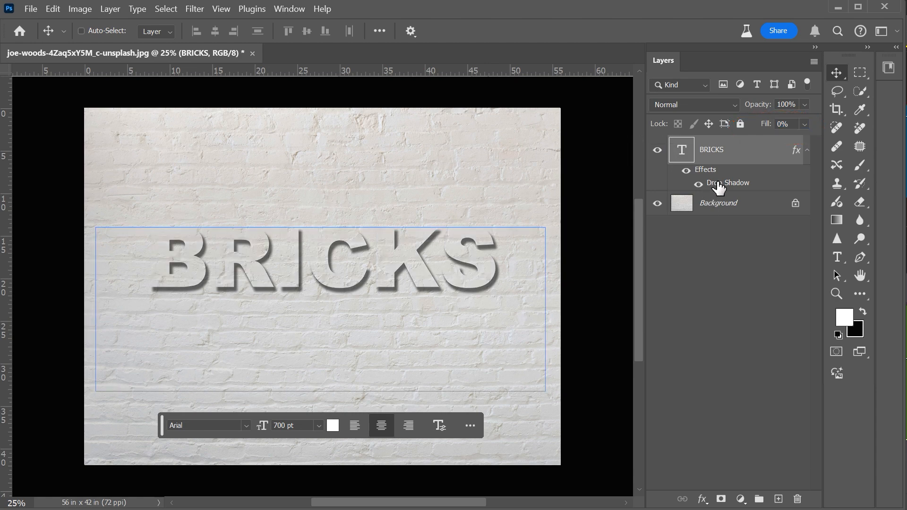
double_click(719, 187)
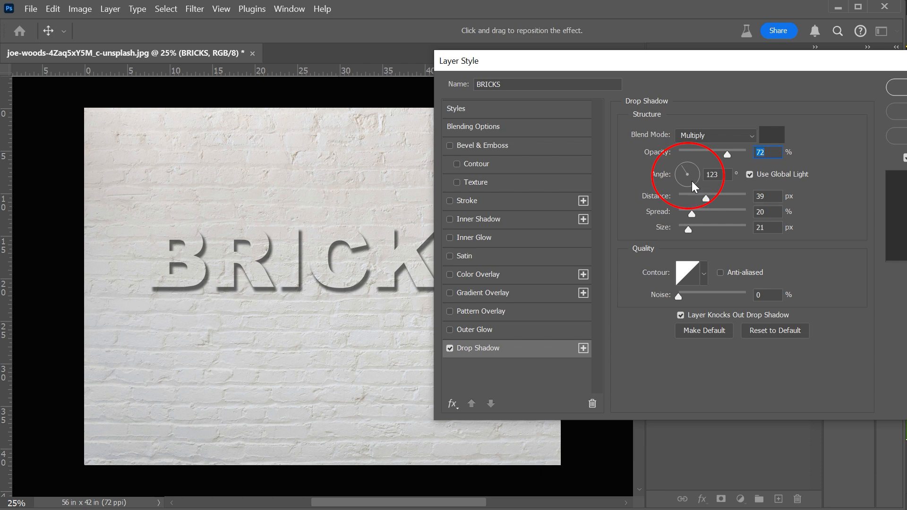
drag(682, 167, 702, 165)
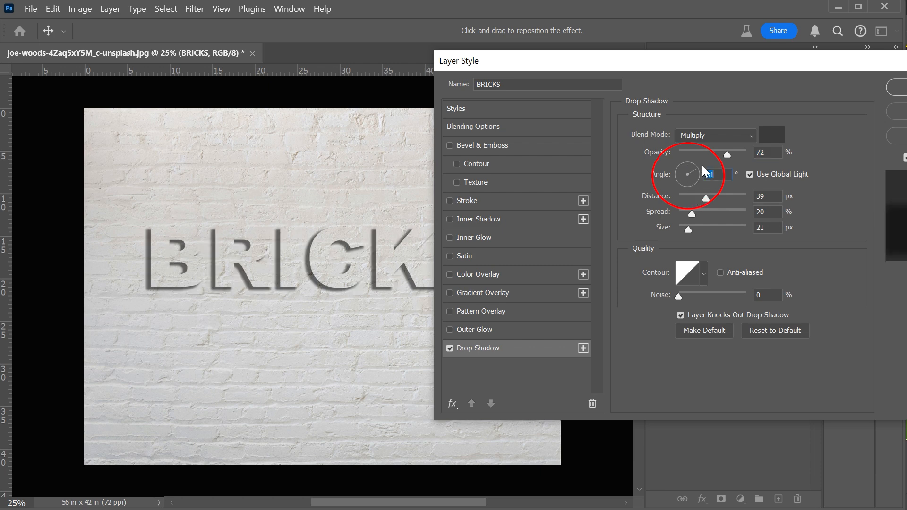
key(Return)
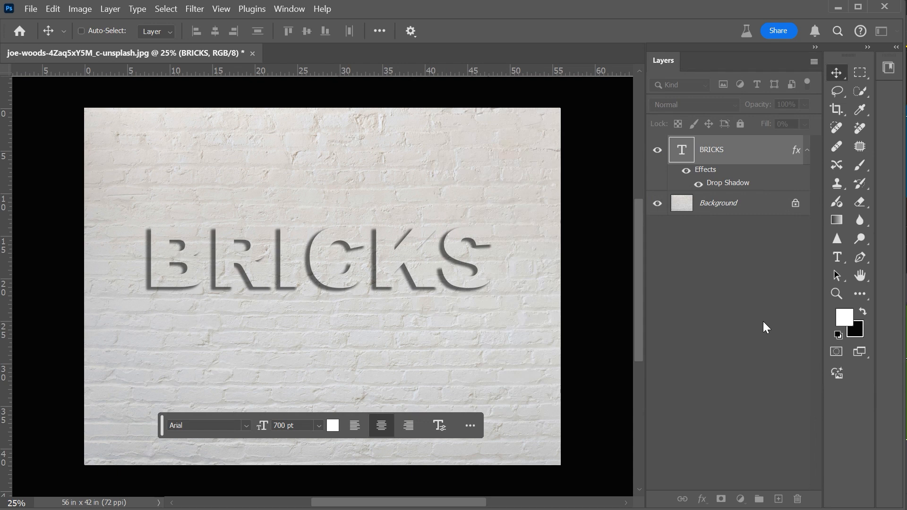